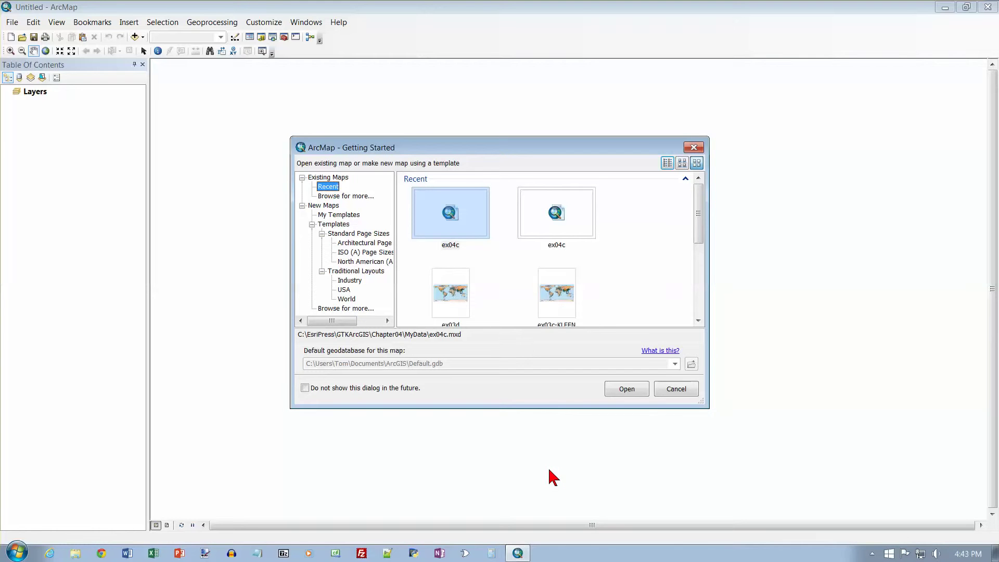
# Step: Open the existing map document ex07a.mxd from the GTKArcGIS Chapter07 folder
pyautogui.click(344, 197)
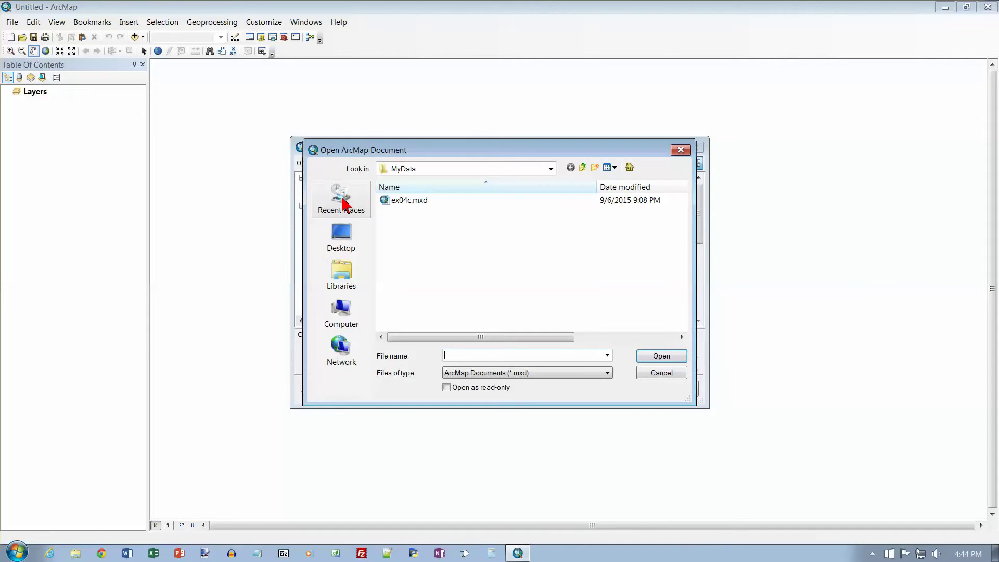
pyautogui.click(583, 169)
pyautogui.click(584, 169)
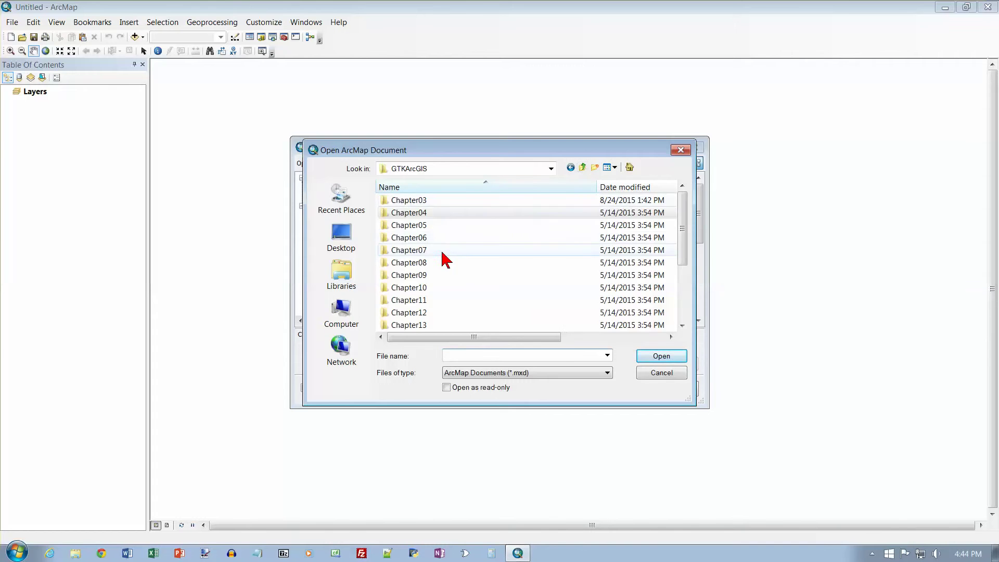
pyautogui.doubleClick(424, 251)
pyautogui.click(423, 250)
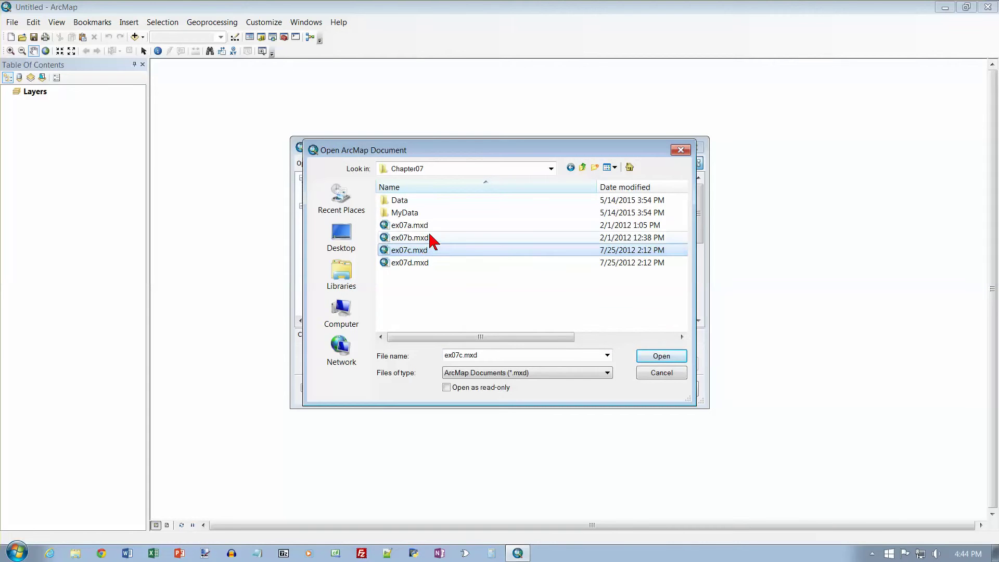
pyautogui.click(420, 227)
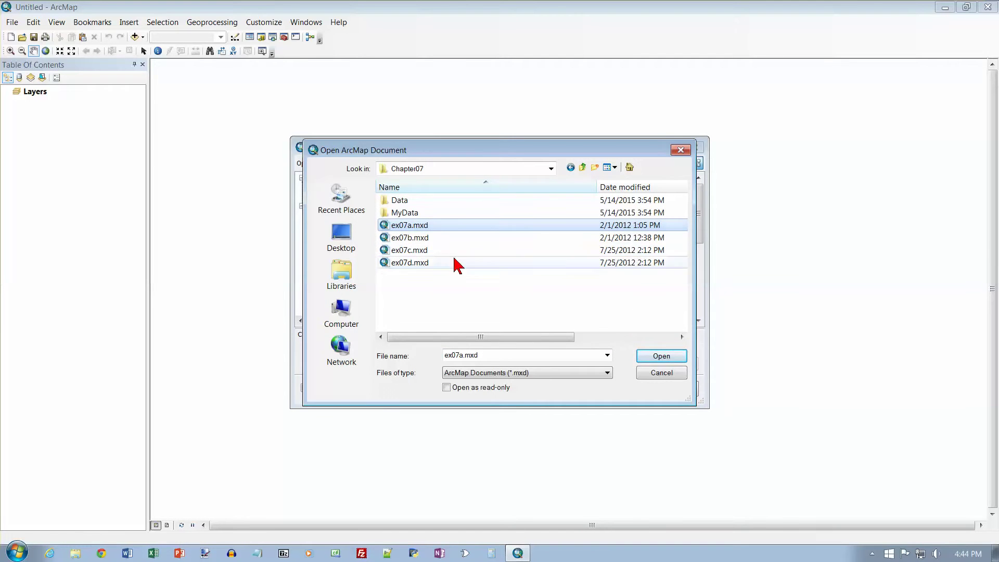
pyautogui.click(653, 359)
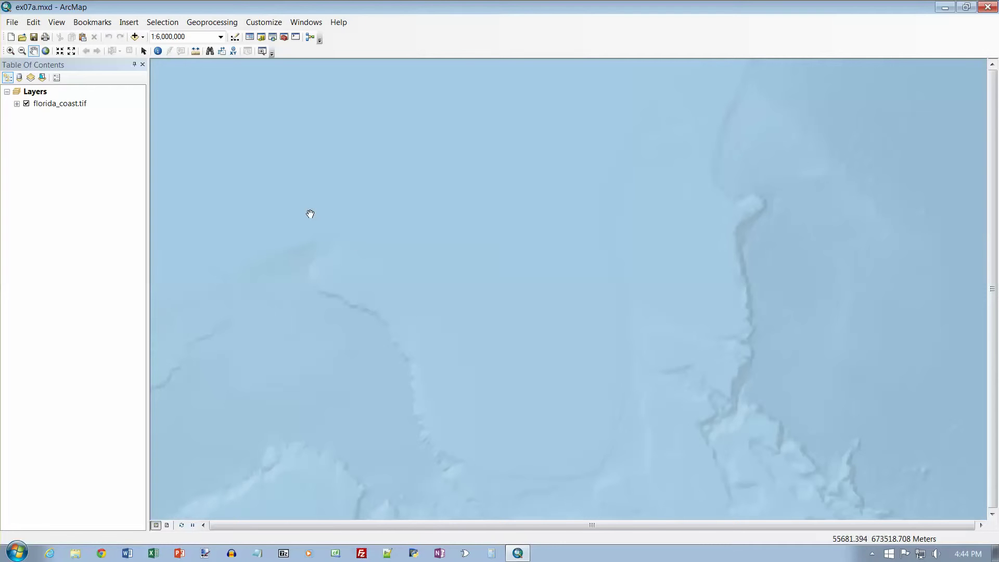
# Step: Add all feature classes, Bathymetry through StParks, from Florida.gdb in the Chapter07 Data folder to the map
pyautogui.click(135, 37)
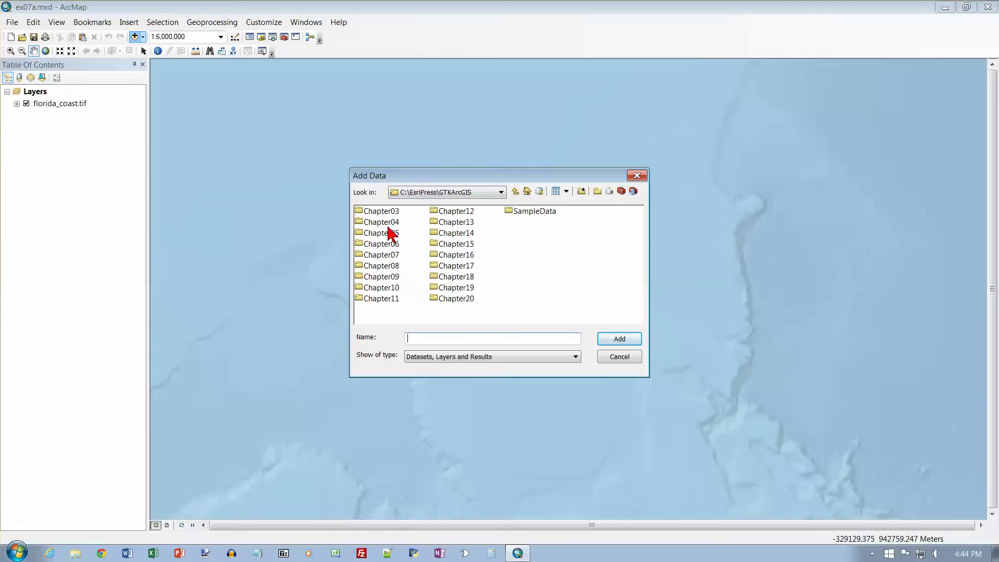
pyautogui.doubleClick(382, 256)
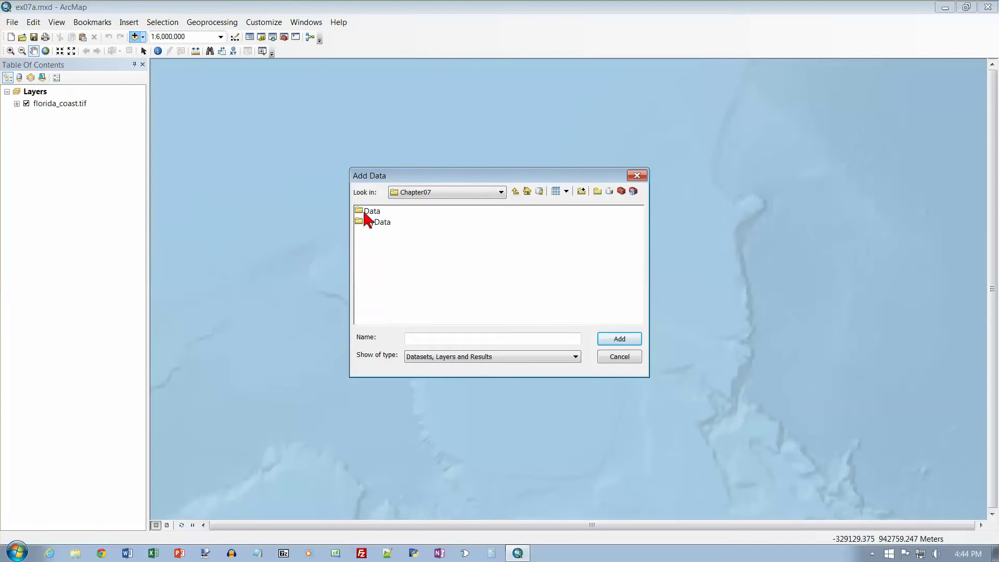
pyautogui.click(366, 213)
pyautogui.doubleClick(366, 211)
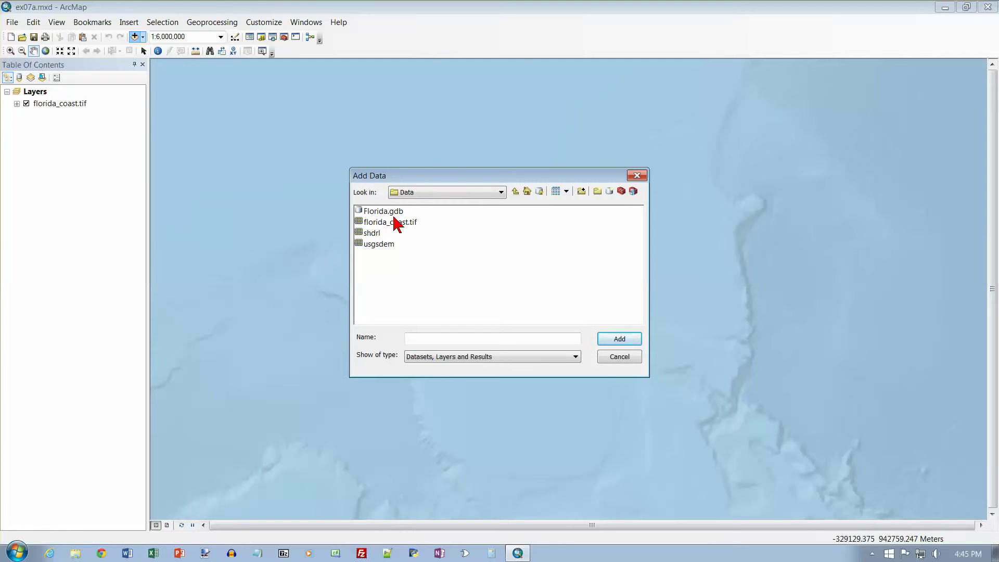
pyautogui.doubleClick(360, 211)
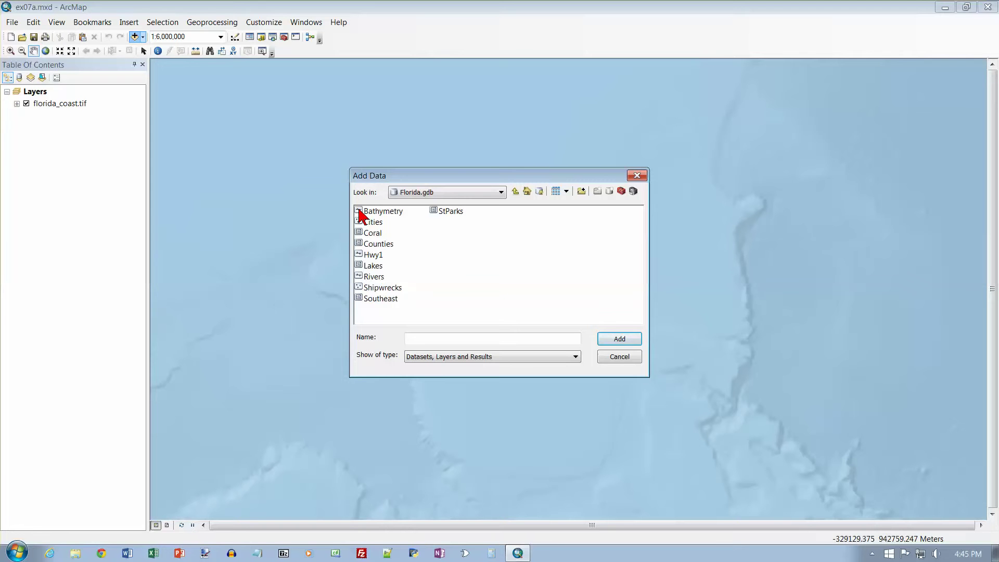
pyautogui.click(372, 214)
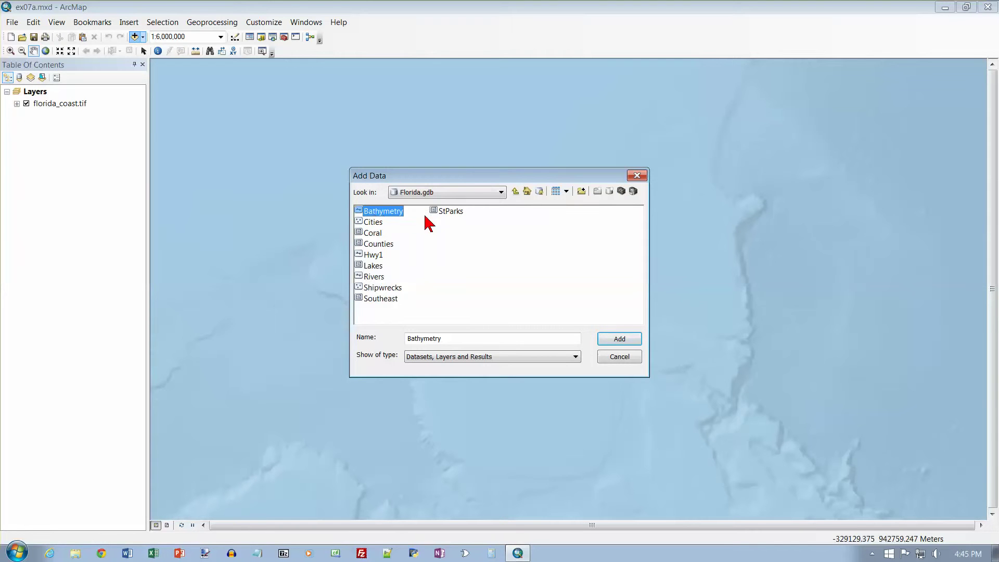
pyautogui.keyDown('shift'); pyautogui.click(447, 214); pyautogui.keyUp('shift')
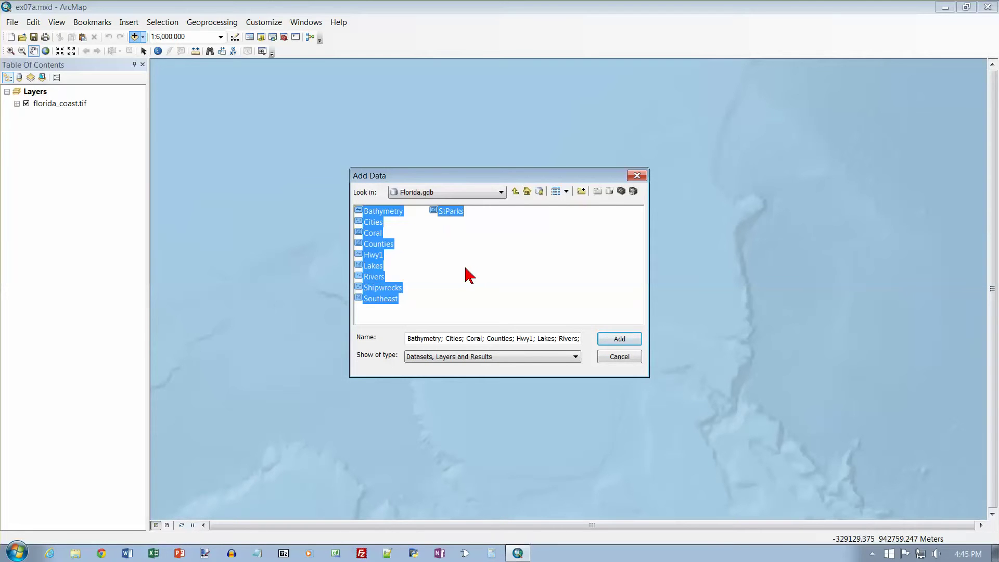
pyautogui.click(617, 342)
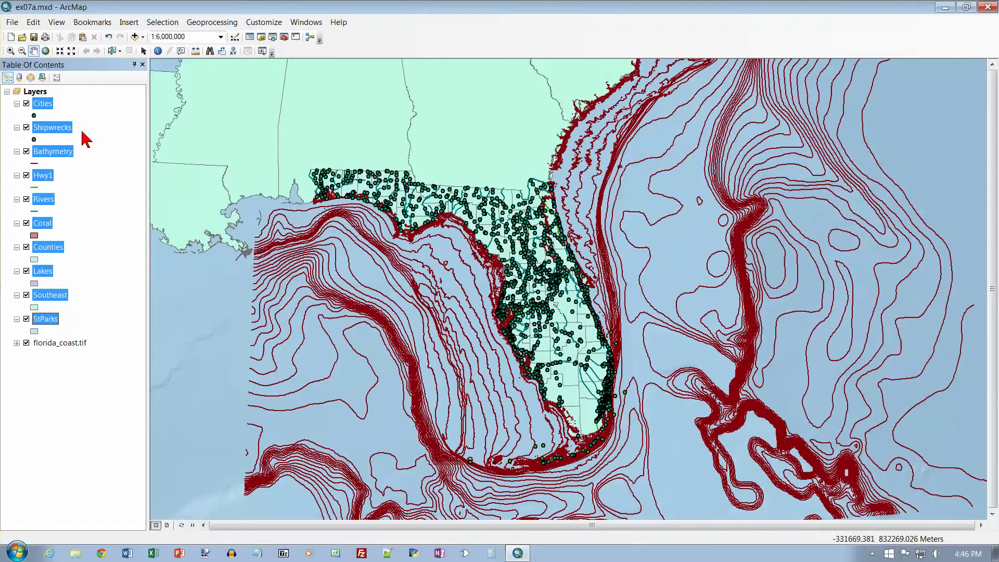
pyautogui.click(100, 364)
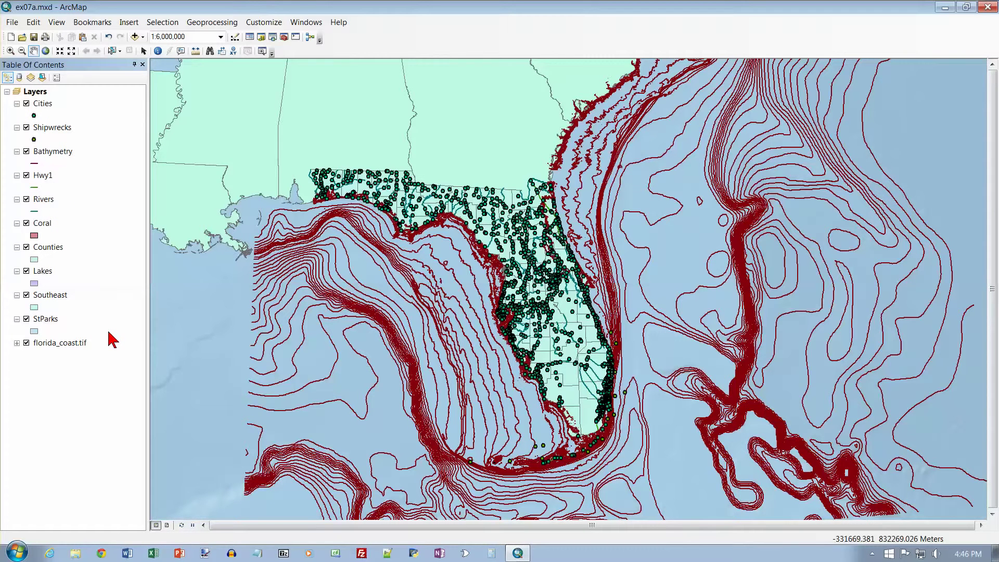
# Step: Rename the Shipwrecks layer to Historical Shipwrecks
pyautogui.click(61, 129)
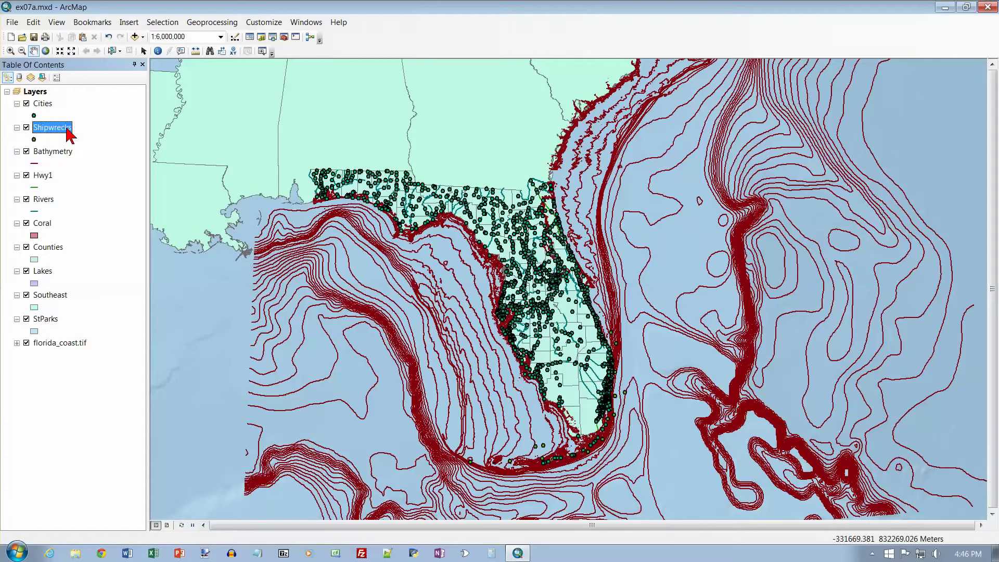
pyautogui.click(66, 129)
pyautogui.click(73, 128)
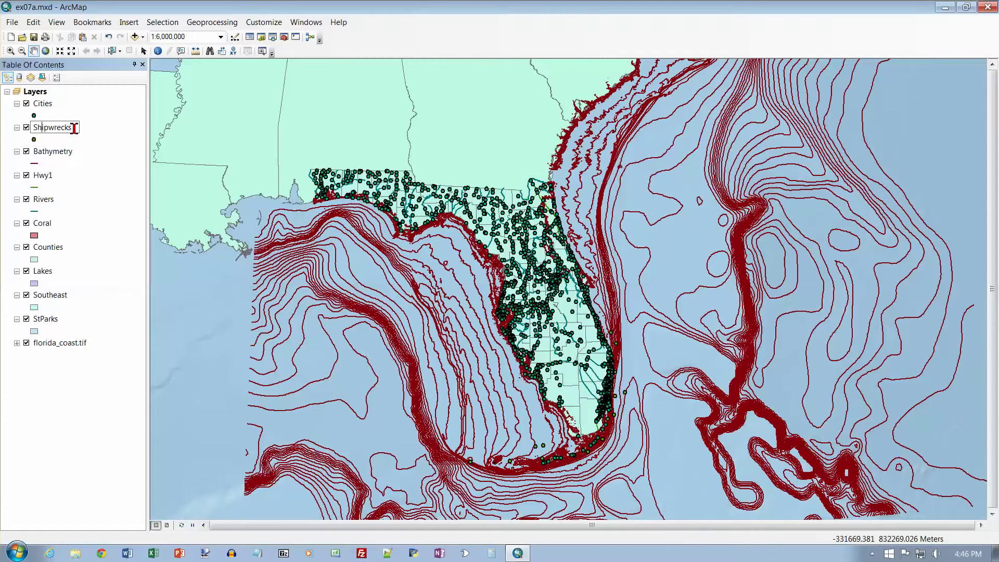
pyautogui.press('Home')
pyautogui.write('Historical')
pyautogui.press('Return')
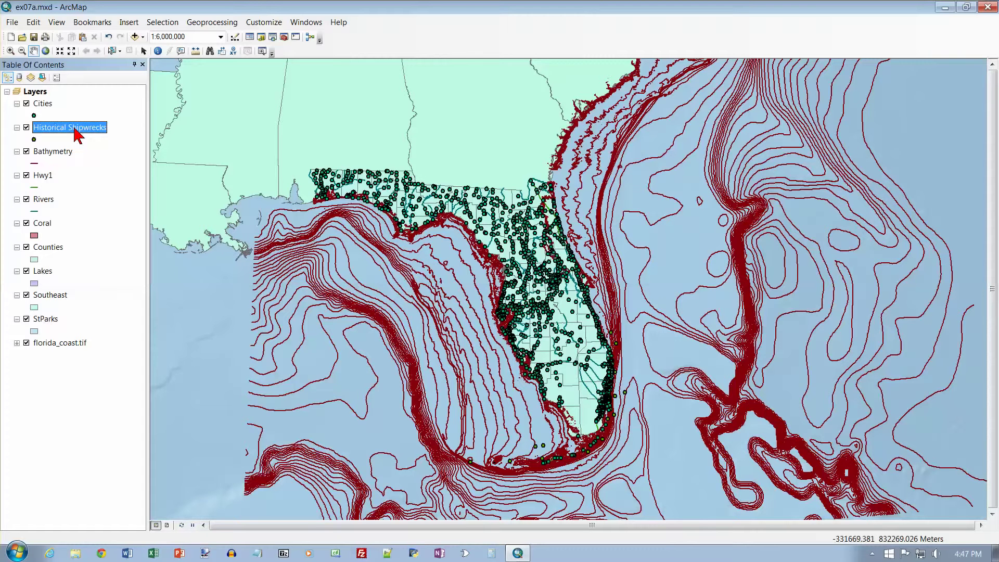
# Step: Rename the Hwy1 layer to U.S. Route 1
pyautogui.click(51, 177)
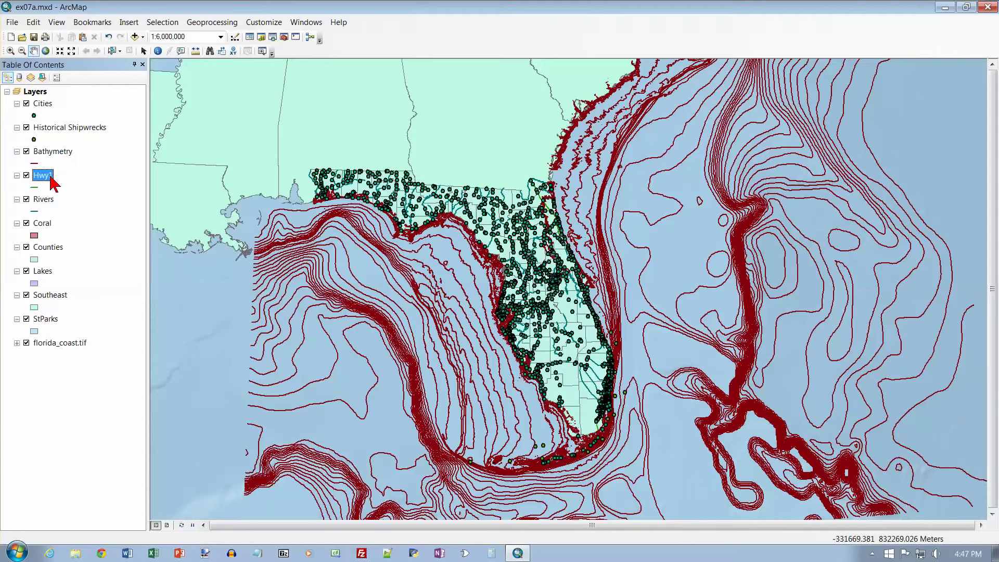
pyautogui.click(52, 176)
pyautogui.write('u')
pyautogui.press('BackSpace')
pyautogui.press('BackSpace')
pyautogui.write('S')
pyautogui.press('BackSpace')
pyautogui.write('U.S. Route 1')
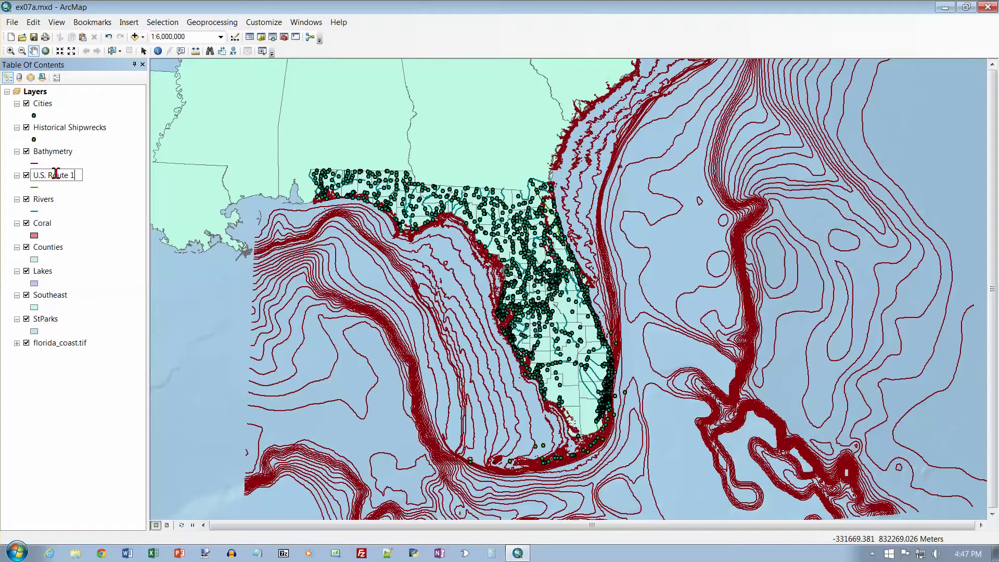
pyautogui.press('Return')
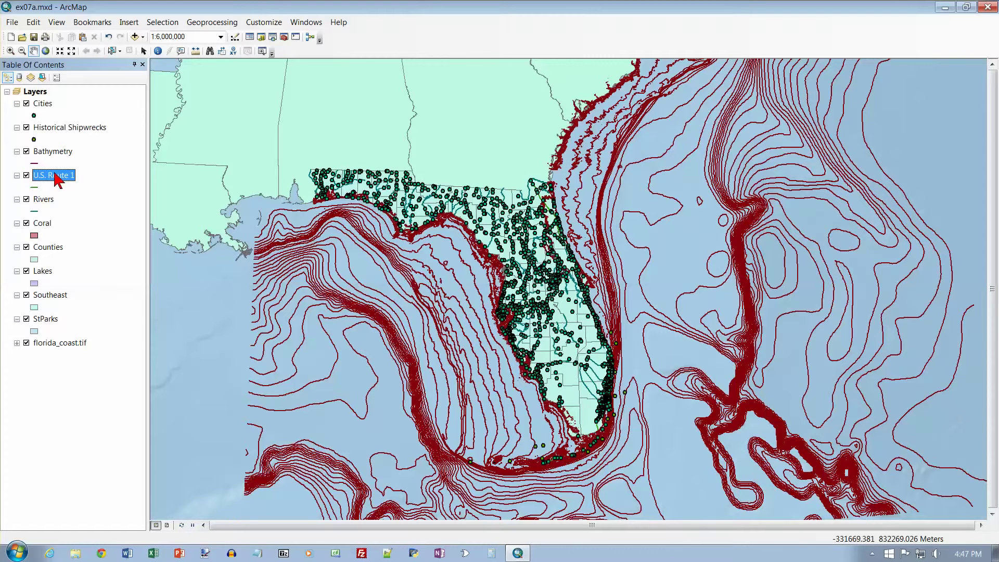
# Step: Rename the Rivers layer to Major Rivers
pyautogui.click(45, 201)
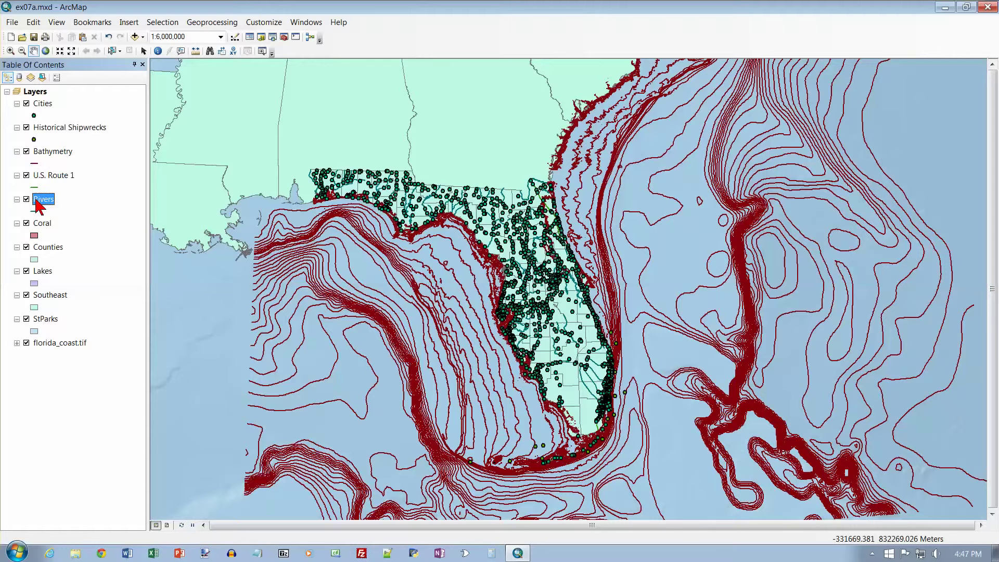
pyautogui.click(41, 201)
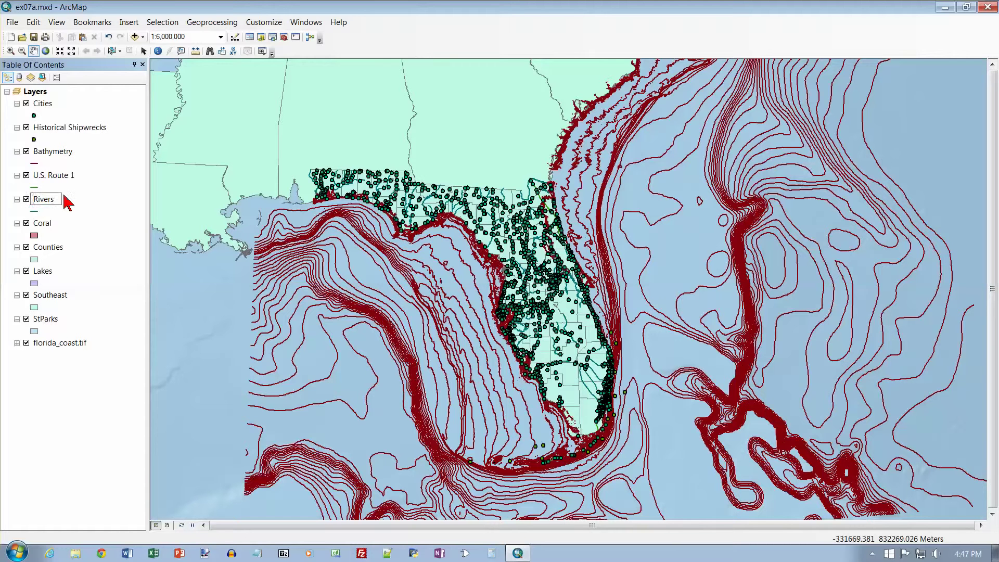
pyautogui.write('Major')
pyautogui.press('Return')
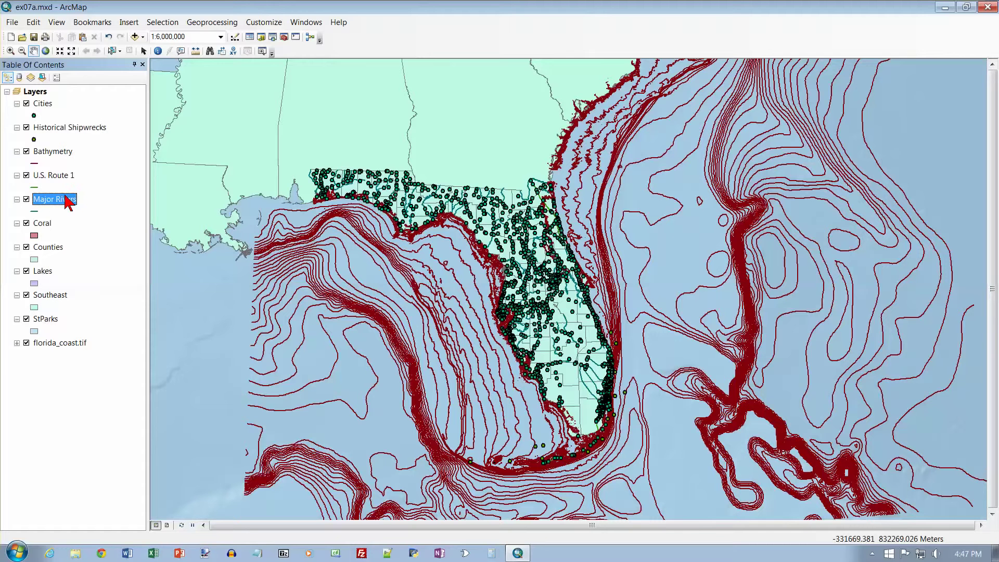
# Step: Rename the Lakes layer to Major Lakes
pyautogui.click(52, 270)
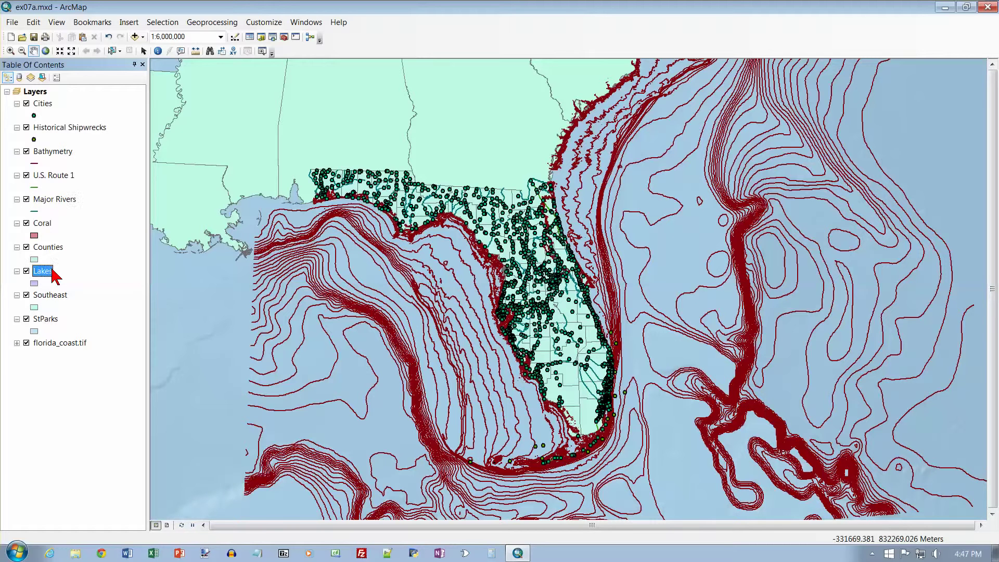
pyautogui.click(52, 270)
pyautogui.press('Home')
pyautogui.write('Majo')
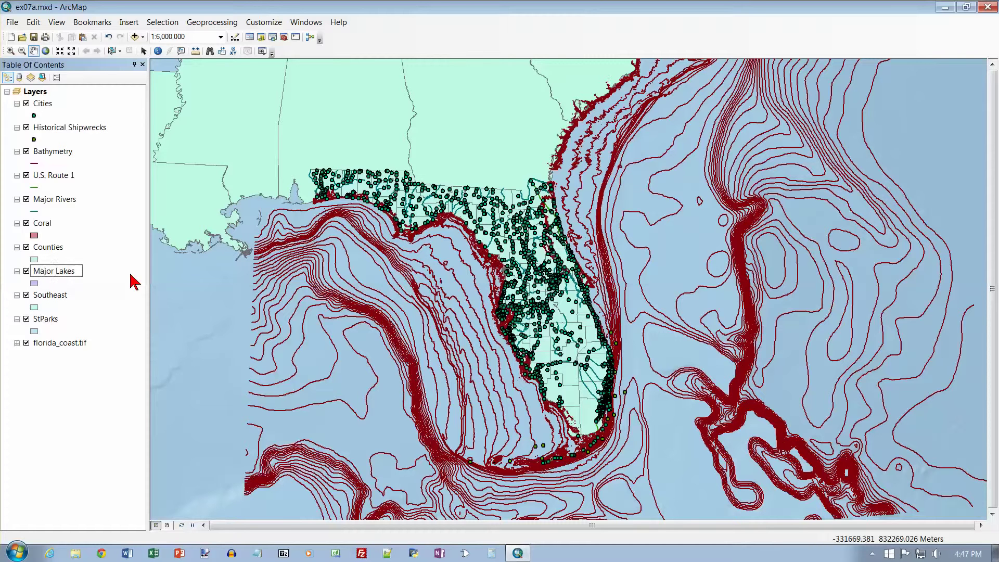
pyautogui.press('Return')
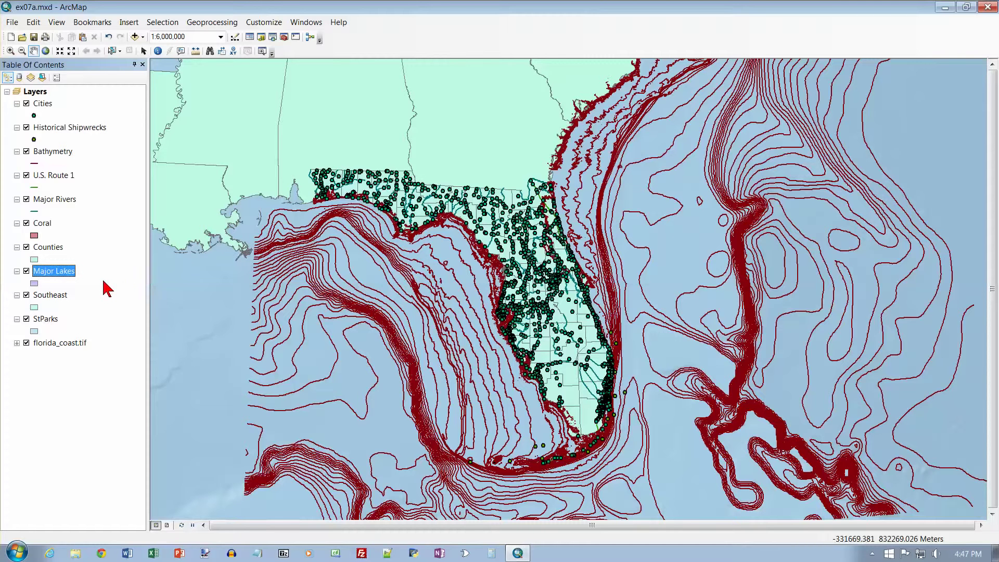
# Step: Rename the StParks layer to State Parks
pyautogui.click(51, 319)
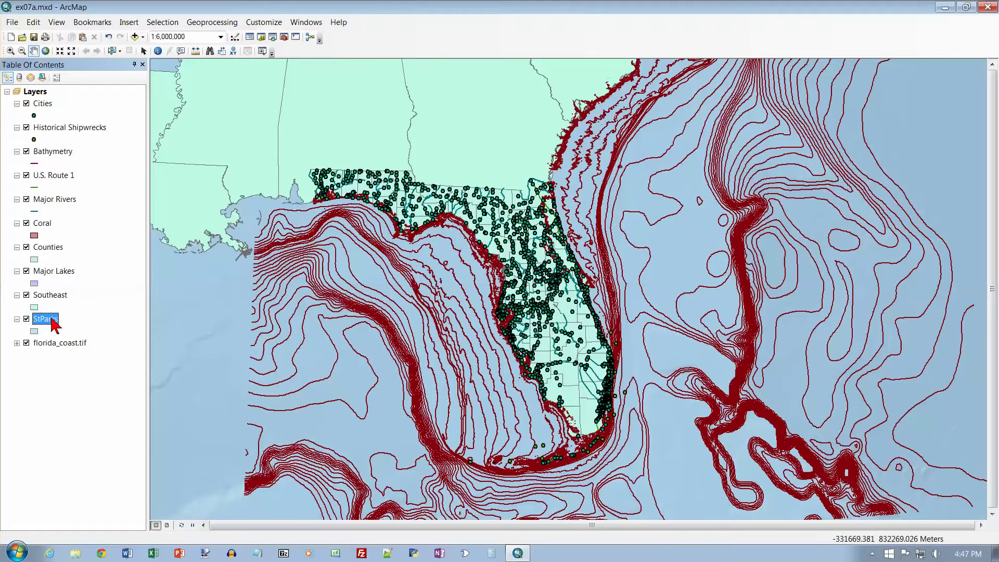
pyautogui.click(37, 318)
pyautogui.click(37, 318)
pyautogui.press('Delete')
pyautogui.press('Delete')
pyautogui.write('State')
pyautogui.press('Return')
# Step: Rename the florida_coast.tif layer to Ocean Background, removing the file extension from its name
pyautogui.click(73, 345)
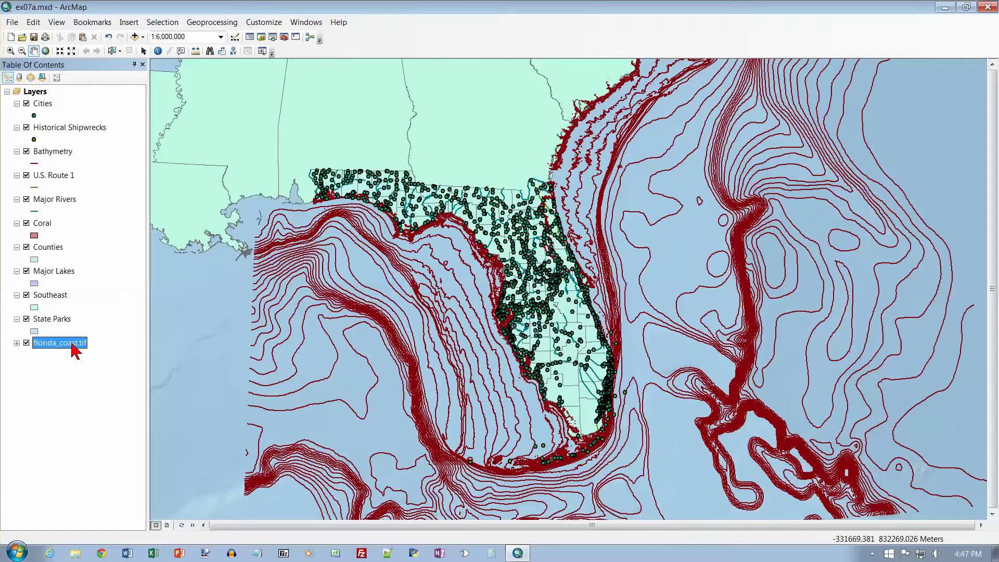
pyautogui.click(76, 346)
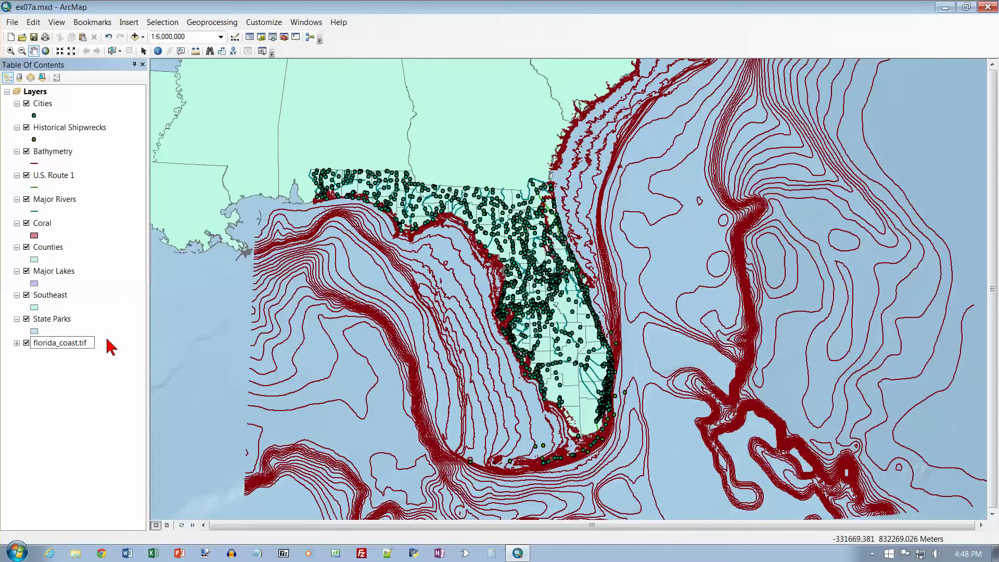
pyautogui.hotkey('shift', 'Home')
pyautogui.press('BackSpace')
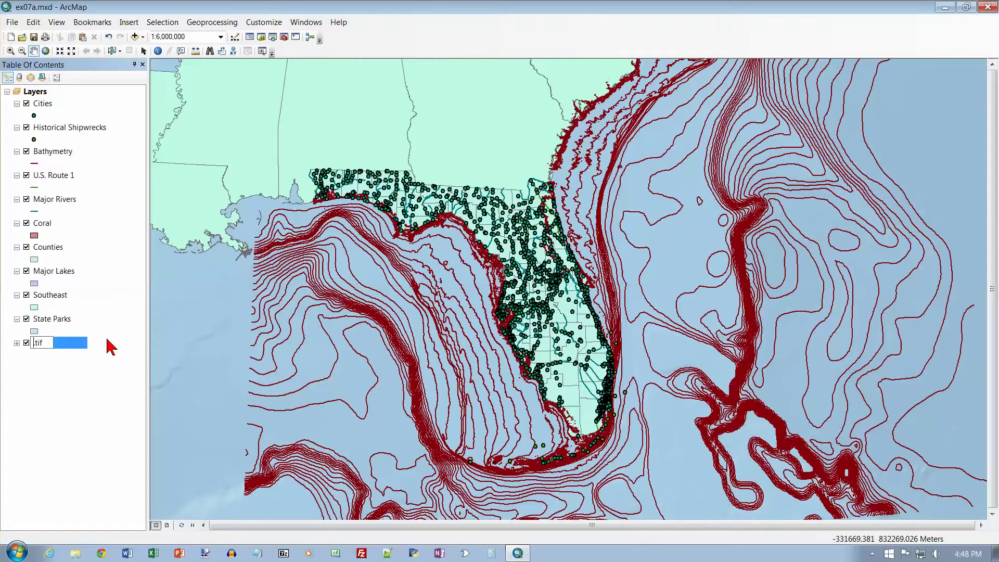
pyautogui.write('Ocean Background.')
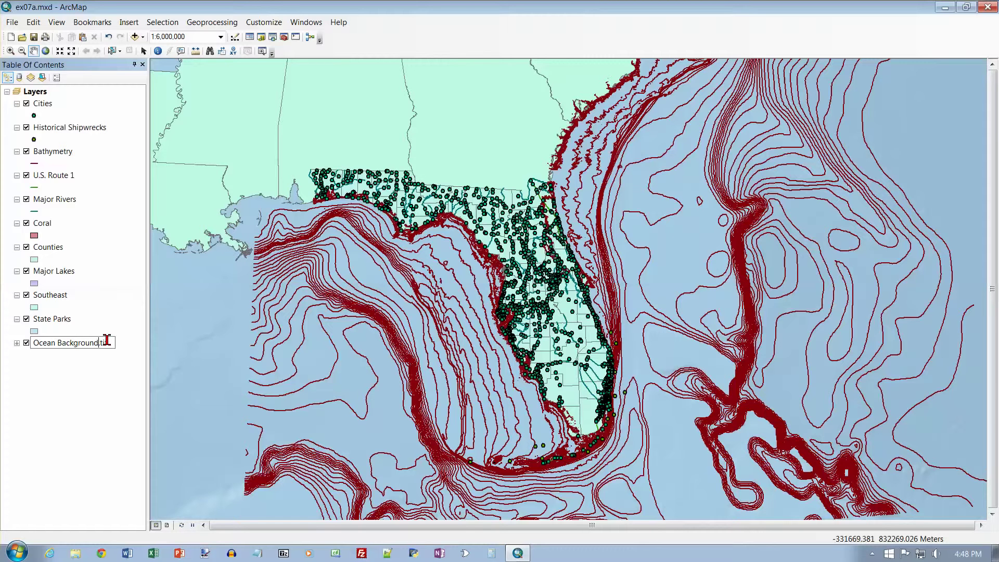
pyautogui.press('Delete')
pyautogui.press('Delete')
pyautogui.press('Delete')
pyautogui.press('Delete')
pyautogui.press('Return')
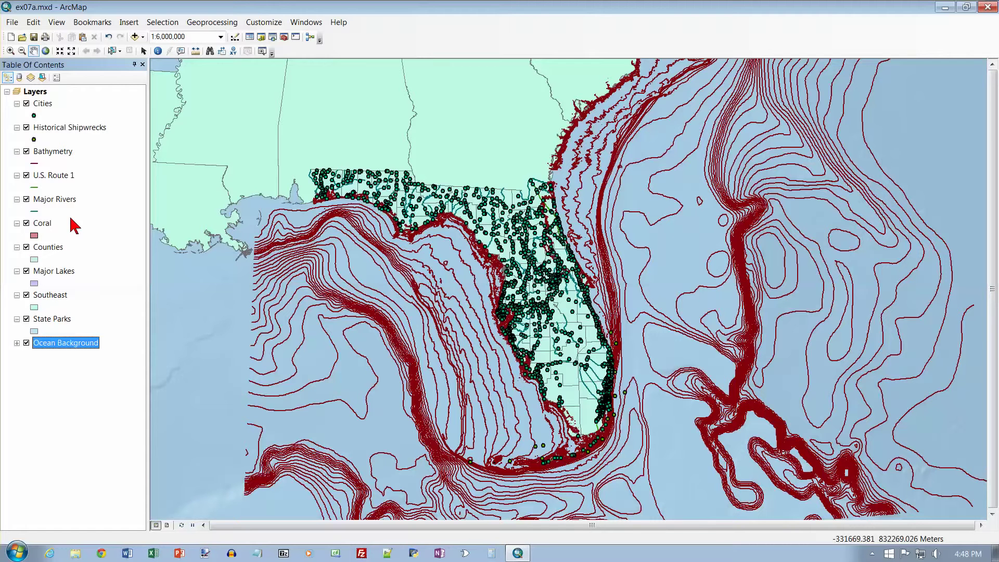
# Step: Turn off the display of the Cities and Historical Shipwrecks layers
pyautogui.click(26, 104)
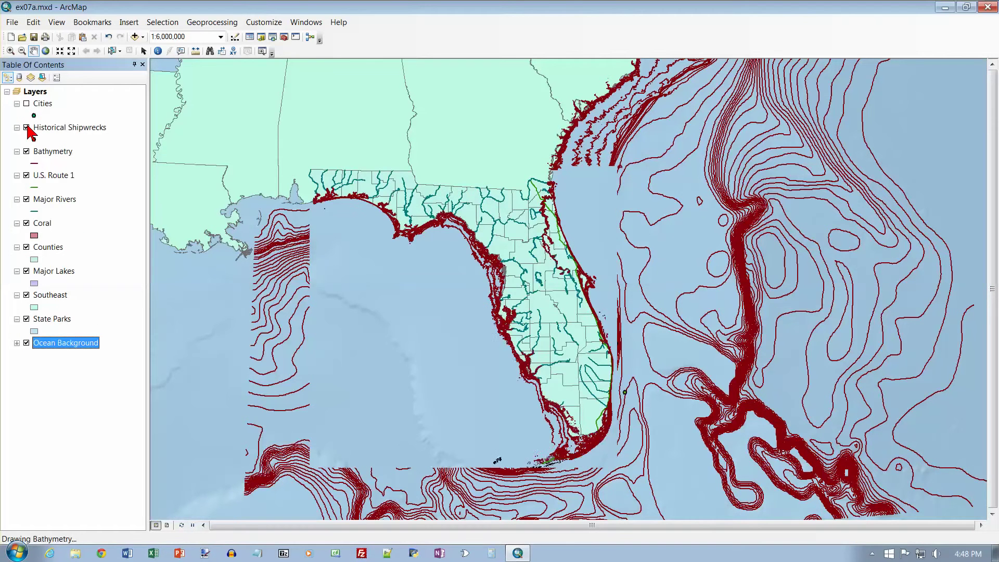
pyautogui.click(26, 127)
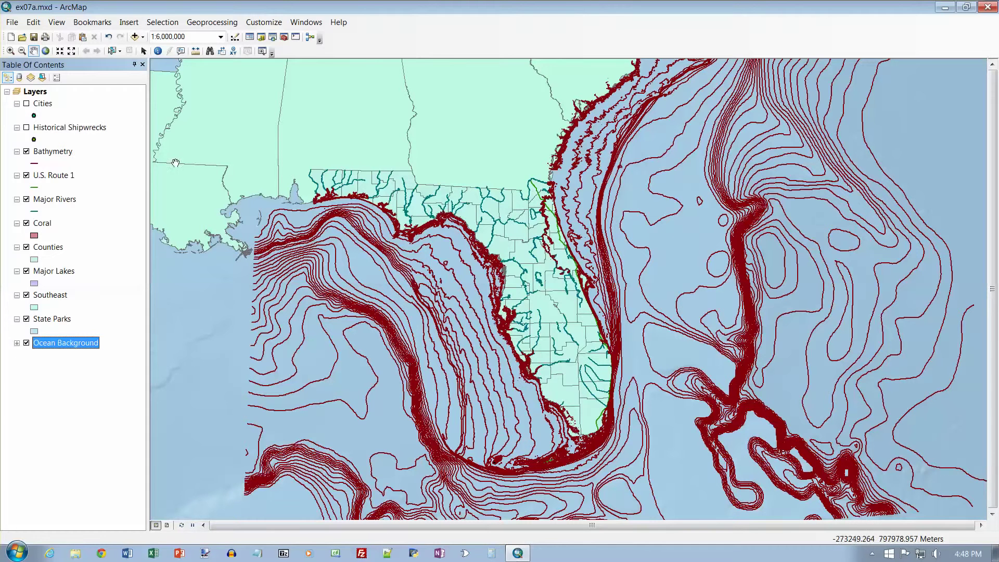
# Step: Recolor the Bathymetry contour lines pale lavender-blue and move the layer directly above Ocean Background in the drawing order
pyautogui.click(36, 163)
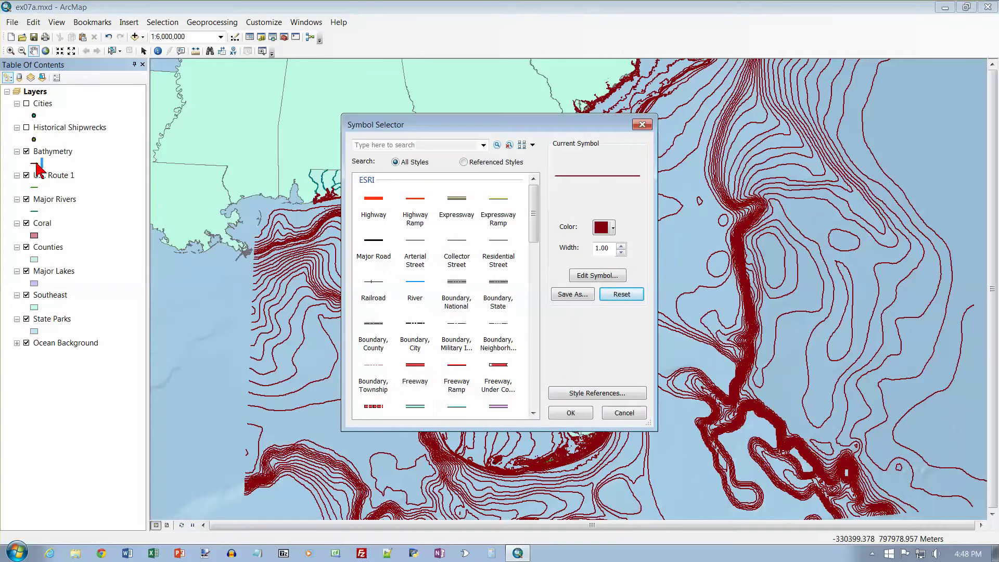
pyautogui.moveTo(414, 127); pyautogui.dragTo(244, 88)
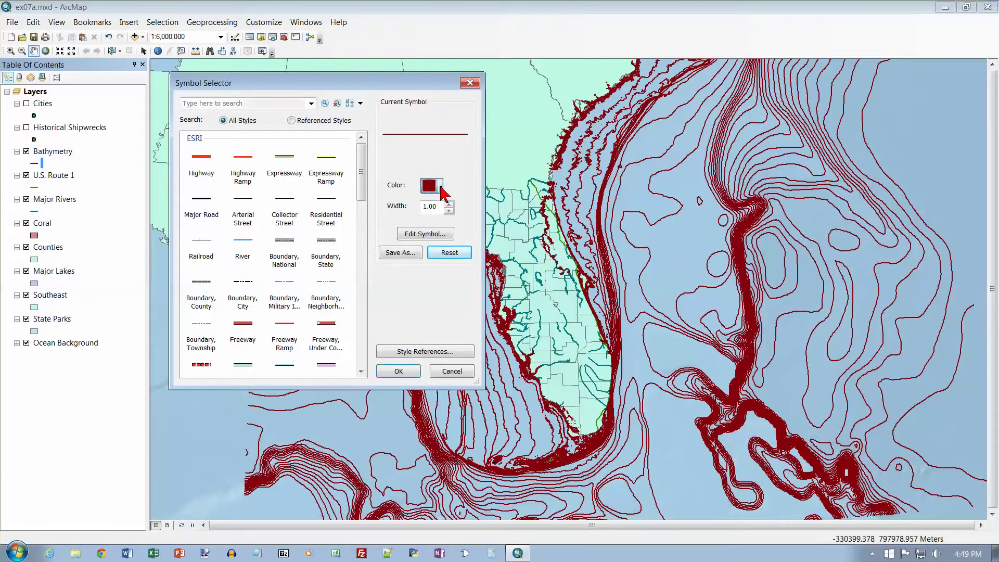
pyautogui.click(440, 186)
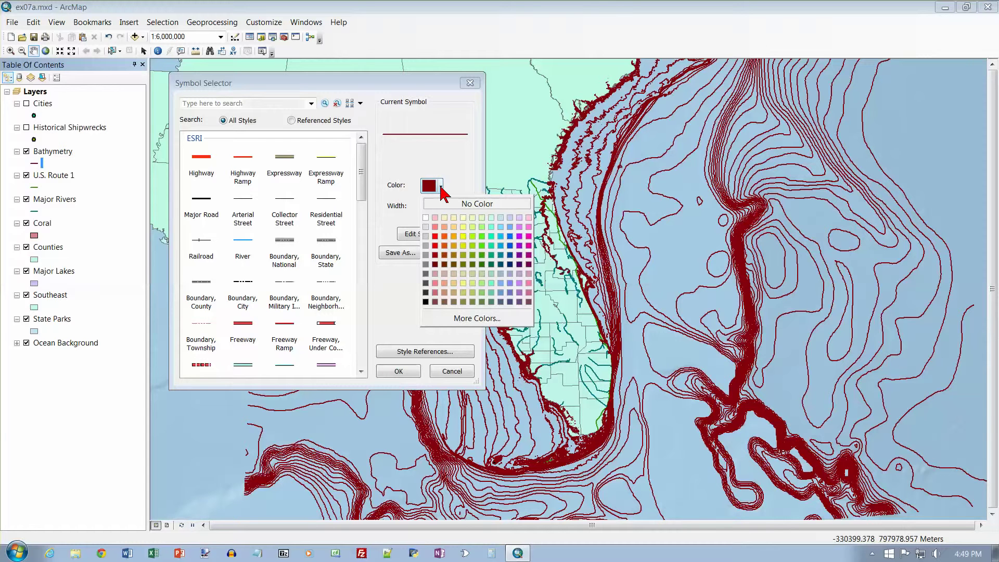
pyautogui.click(510, 218)
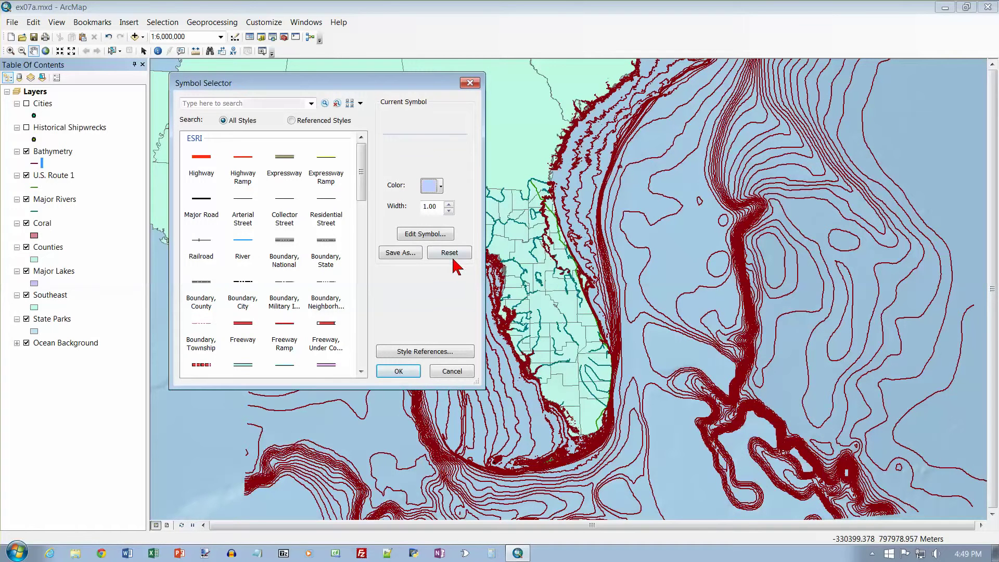
pyautogui.click(397, 371)
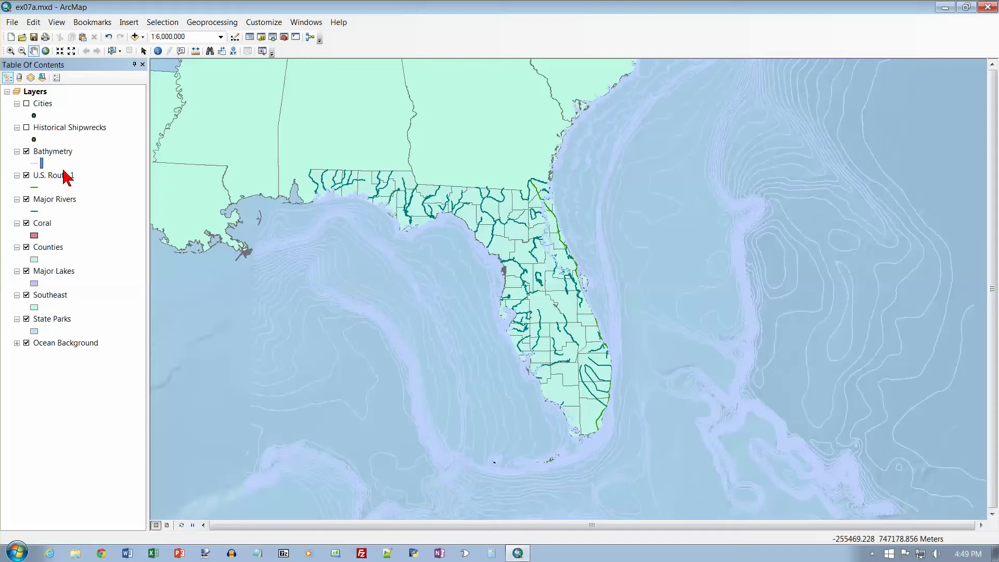
pyautogui.click(60, 153)
pyautogui.moveTo(59, 153); pyautogui.dragTo(62, 328)
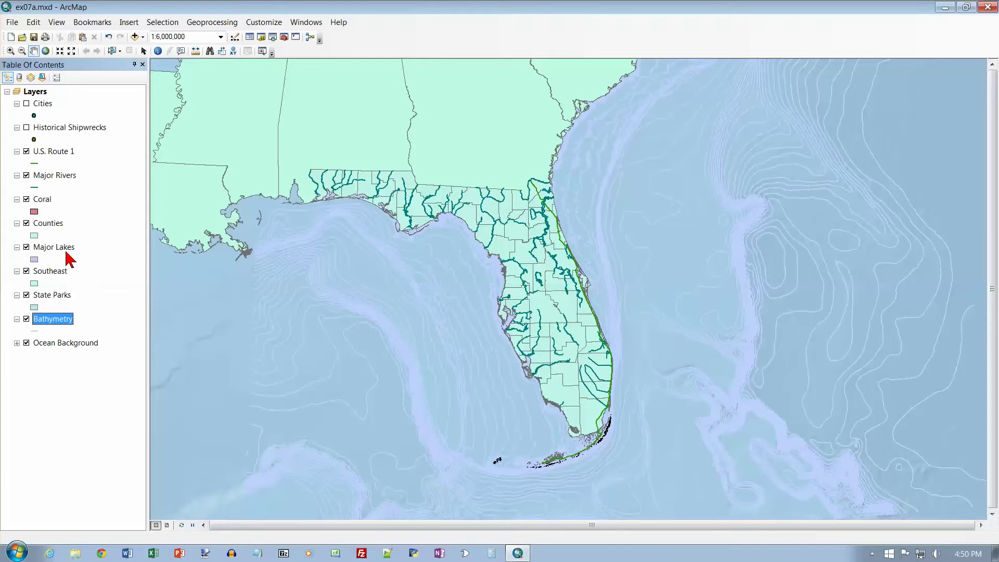
# Step: Change the Major Rivers line symbol to a medium light blue
pyautogui.keyDown('ctrl'); pyautogui.click(62, 177); pyautogui.keyUp('ctrl')
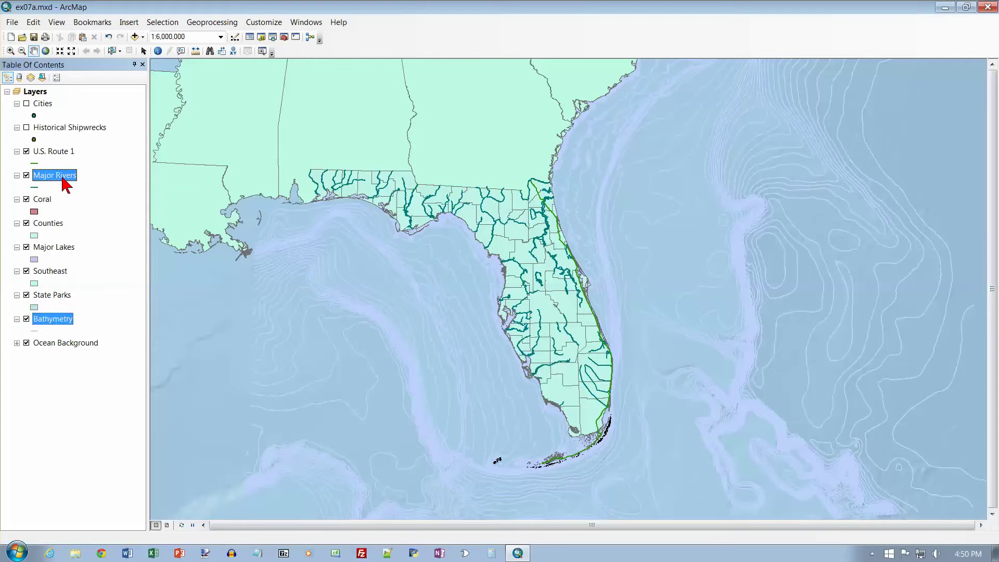
pyautogui.click(62, 177)
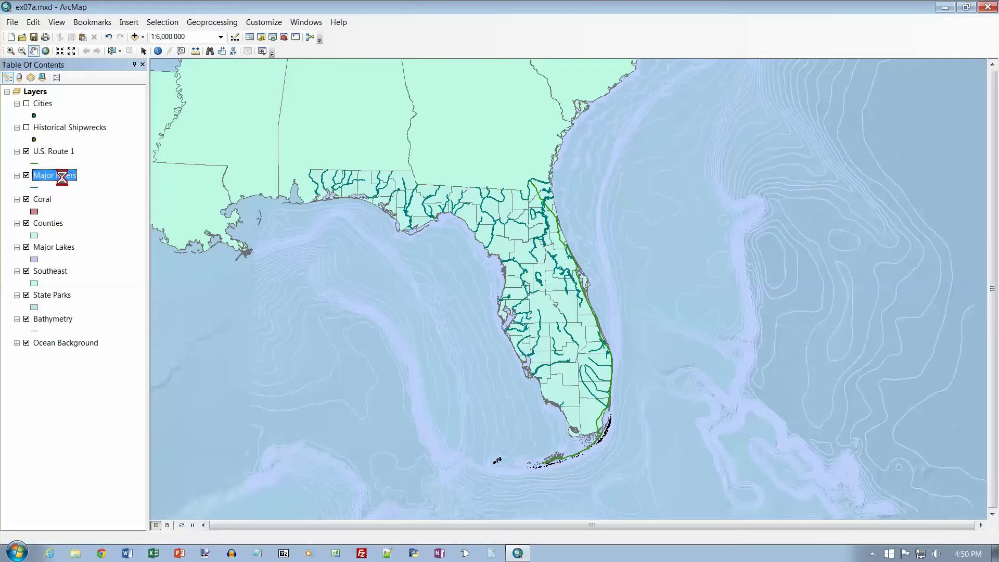
pyautogui.rightClick(65, 183)
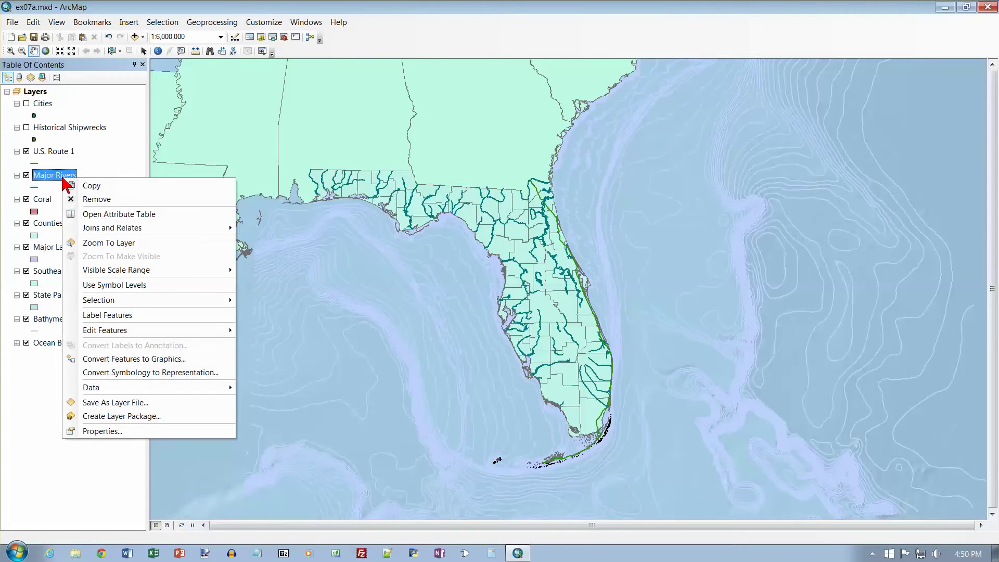
pyautogui.click(37, 188)
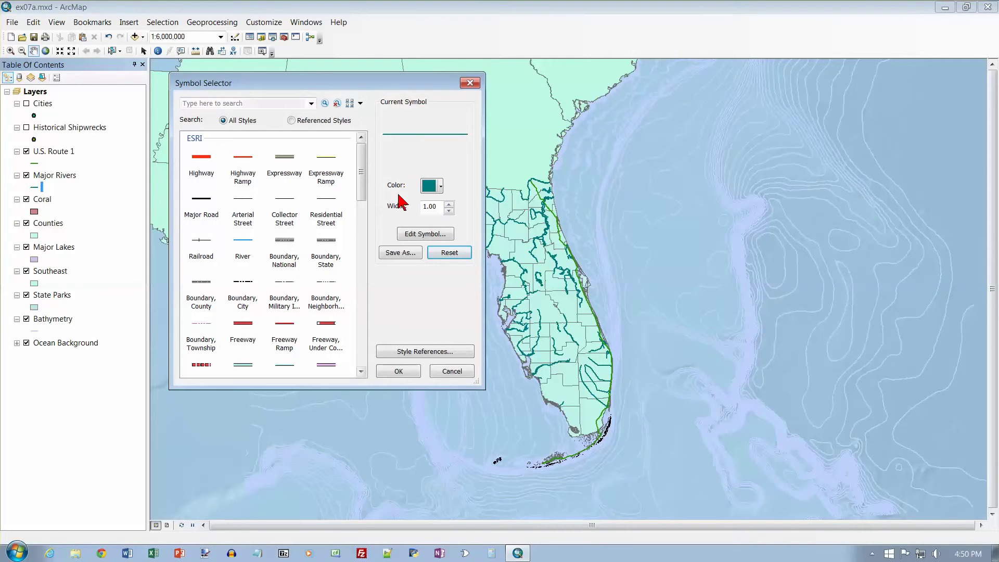
pyautogui.click(440, 188)
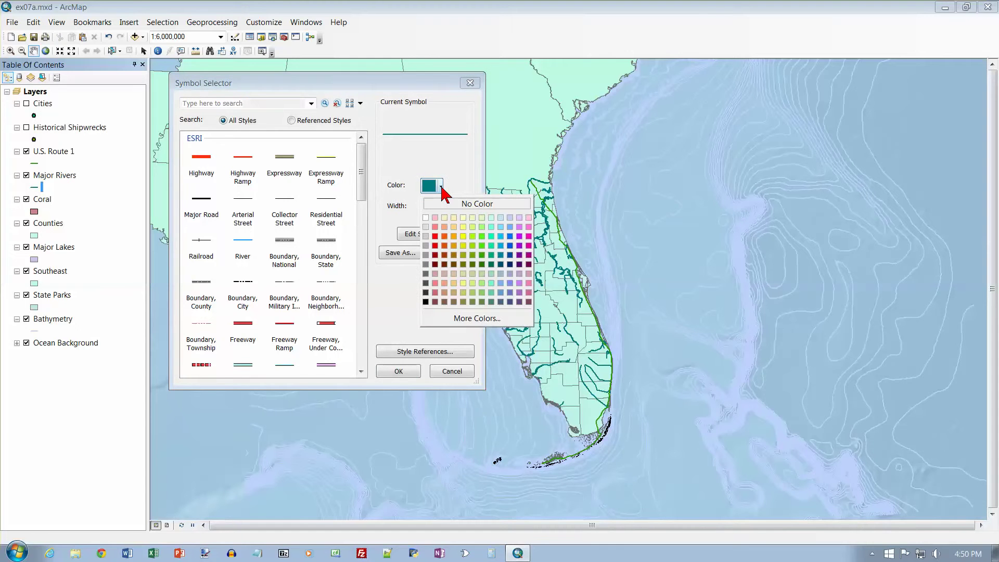
pyautogui.click(502, 284)
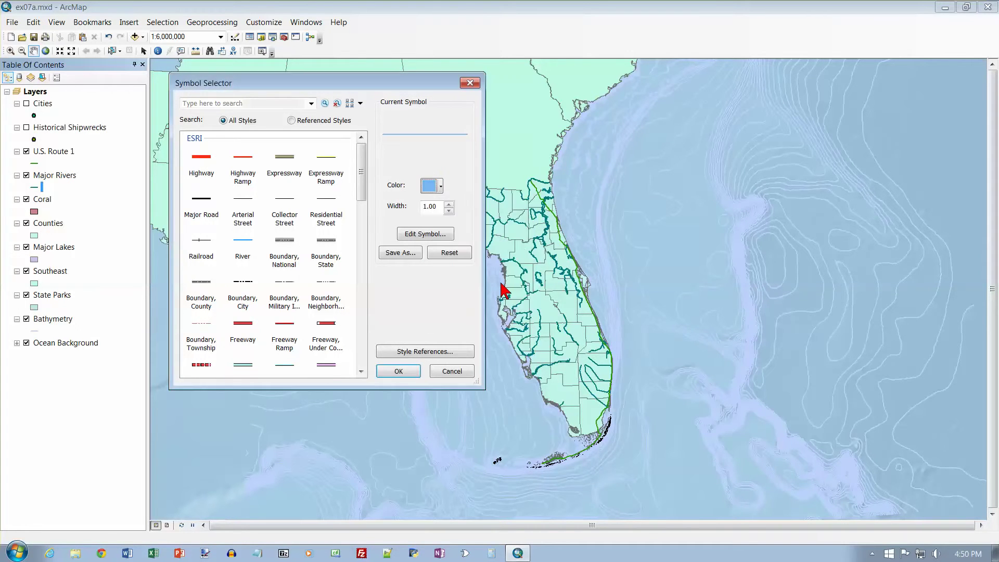
pyautogui.click(406, 374)
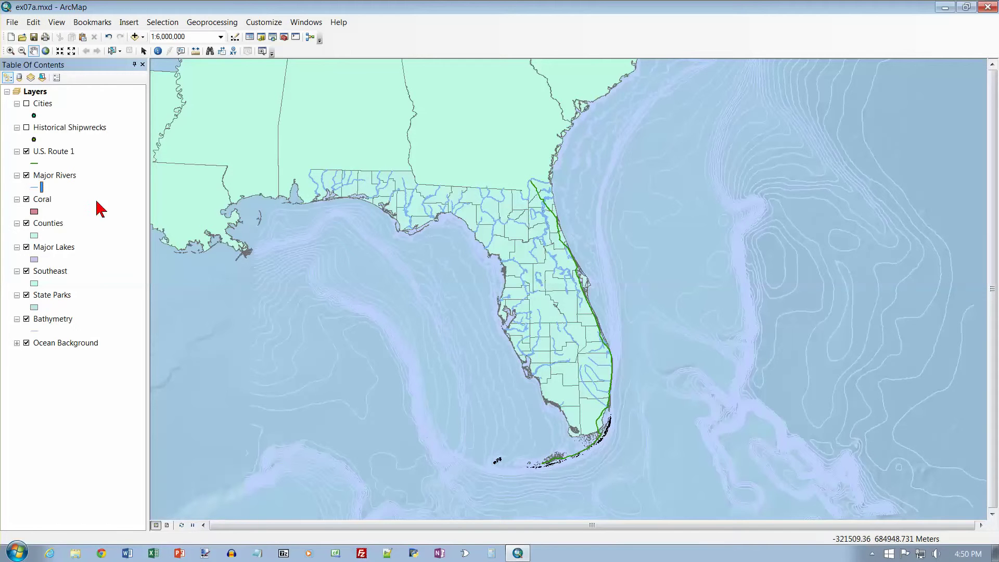
# Step: Fill the Major Lakes polygons with the same medium light blue as the rivers and move the layer directly above Coral
pyautogui.click(34, 259)
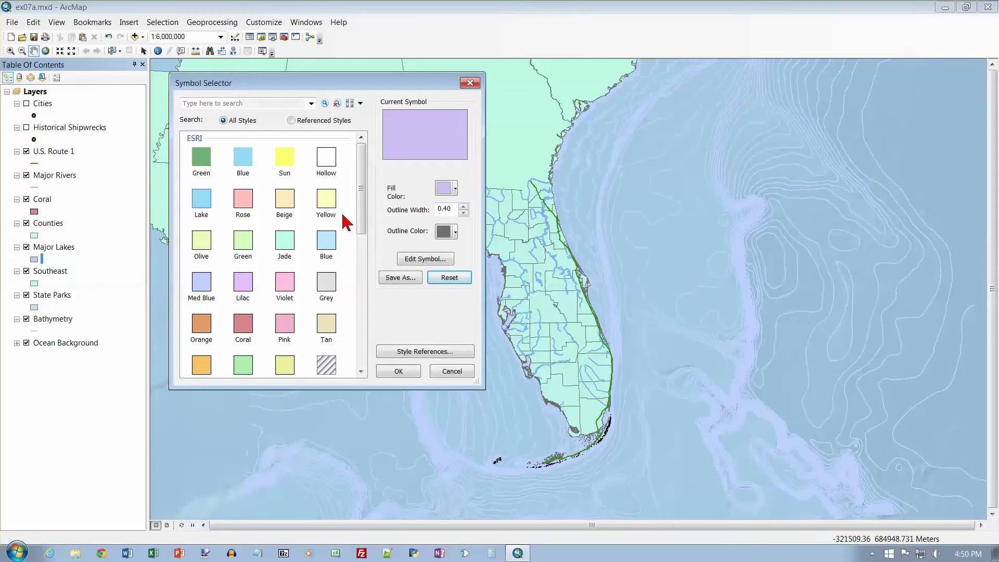
pyautogui.click(456, 189)
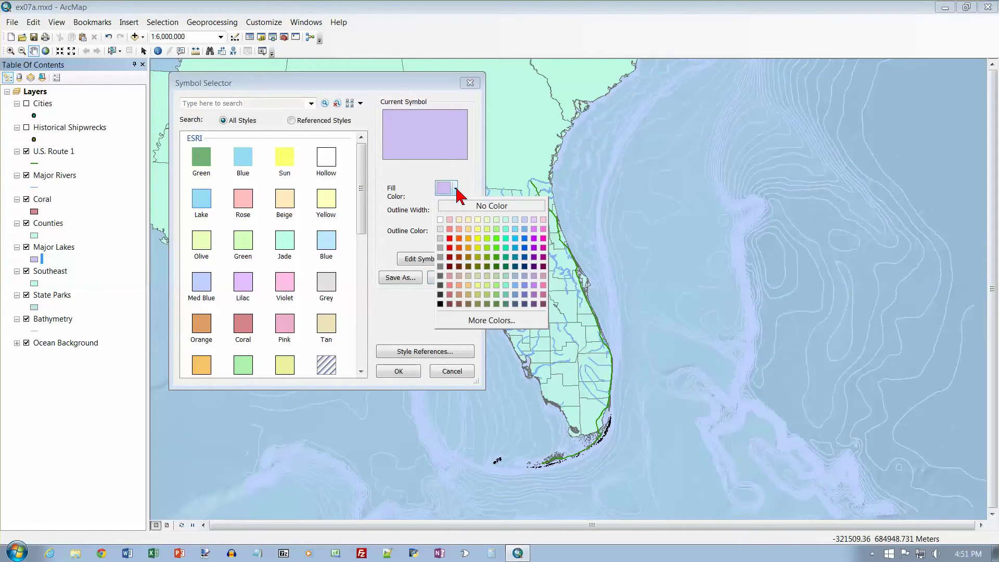
pyautogui.click(517, 286)
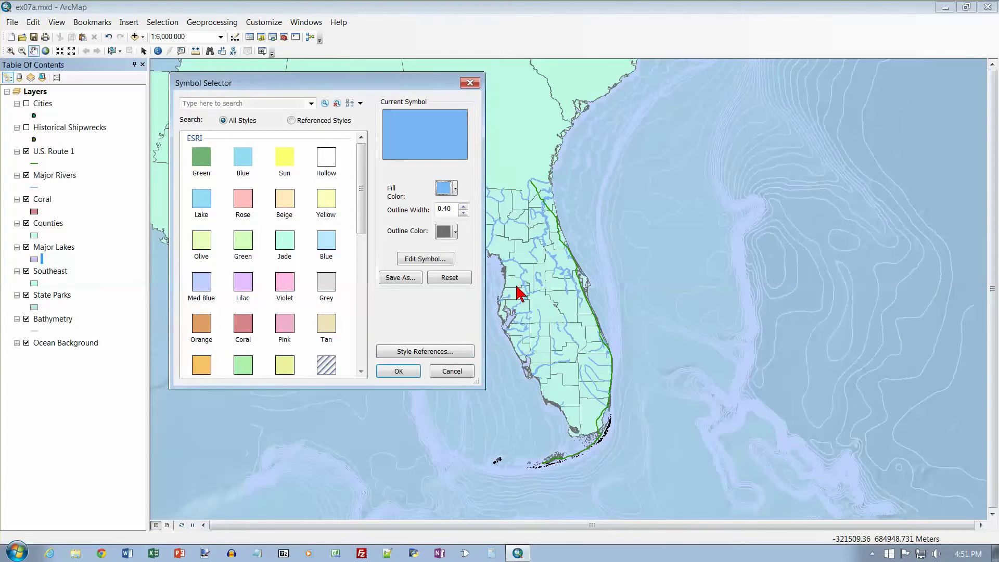
pyautogui.click(411, 371)
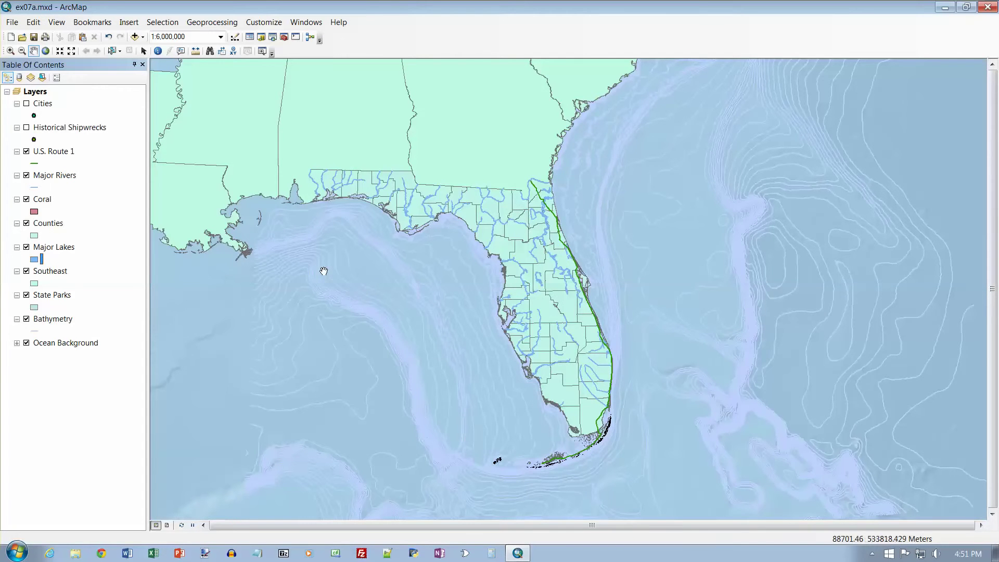
pyautogui.click(50, 250)
pyautogui.moveTo(50, 251); pyautogui.dragTo(48, 196)
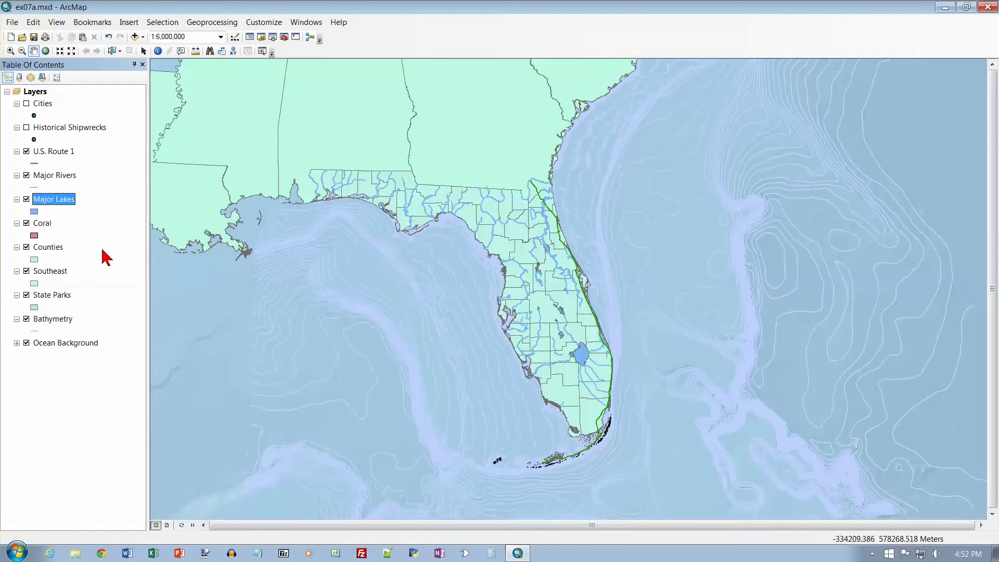
# Step: Symbolize U.S. Route 1 with a bright red line of width 1.5
pyautogui.click(37, 164)
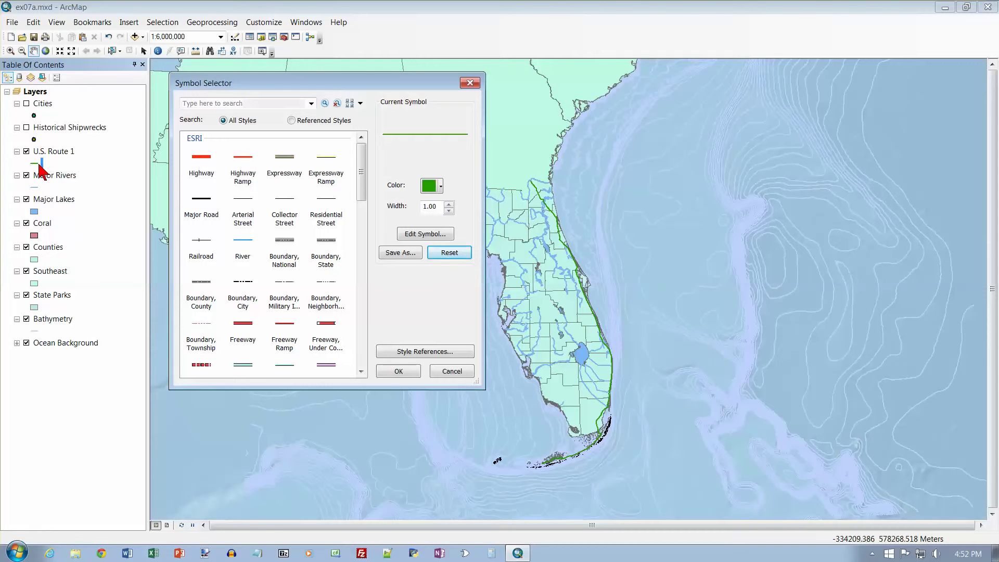
pyautogui.click(441, 188)
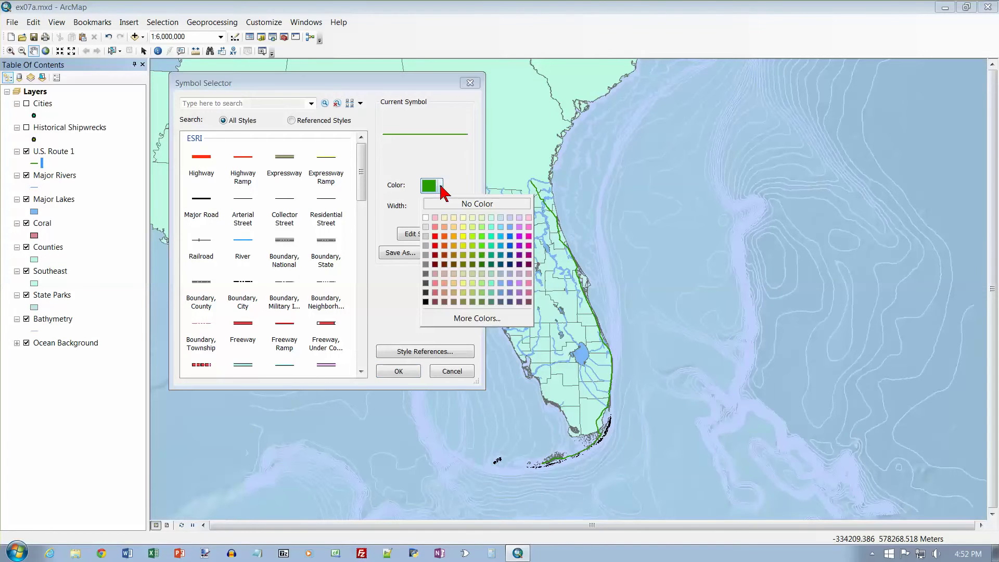
pyautogui.click(436, 237)
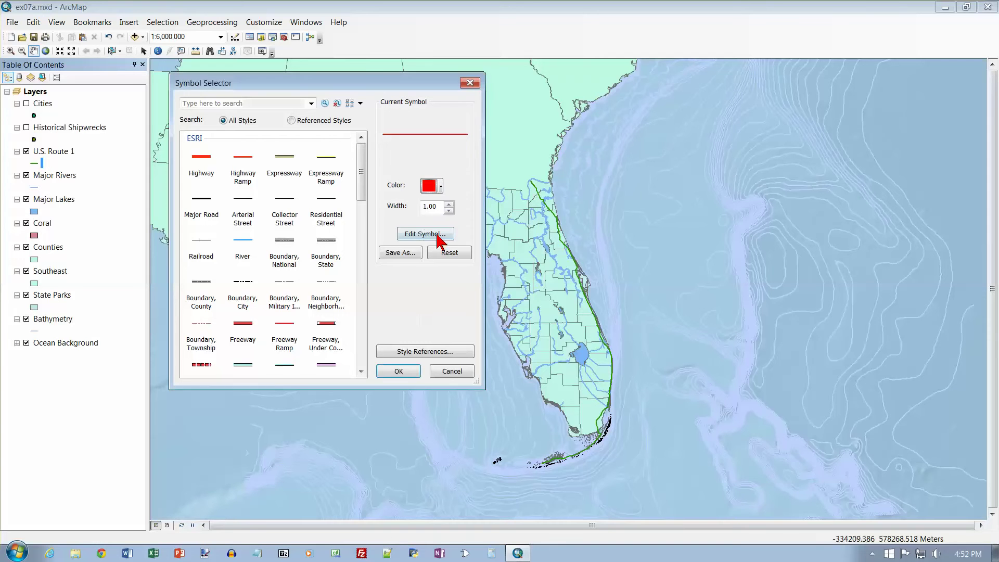
pyautogui.click(448, 204)
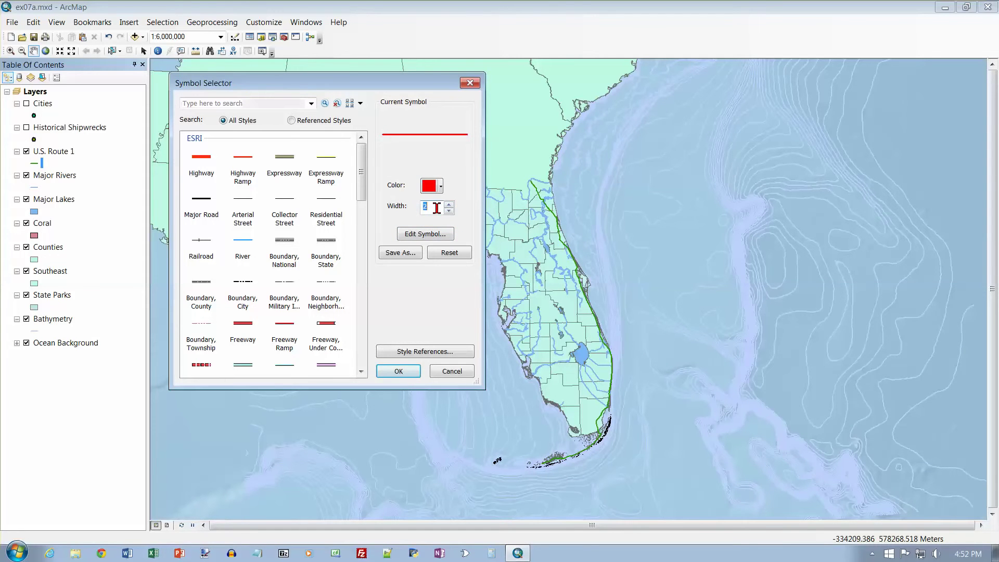
pyautogui.write('1.5')
pyautogui.click(399, 371)
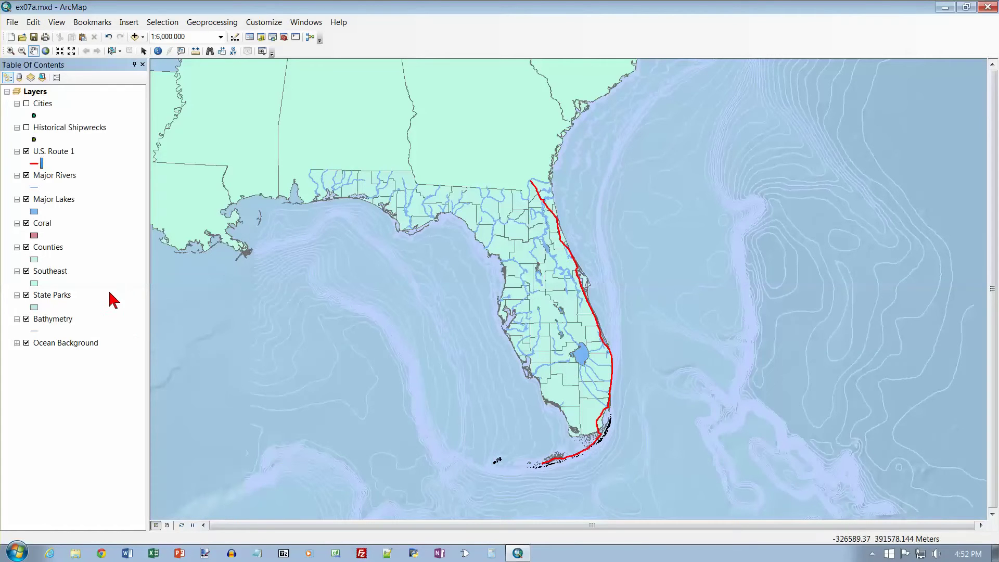
# Step: Turn on the Historical Shipwrecks layer and zoom the map to its extent
pyautogui.click(27, 128)
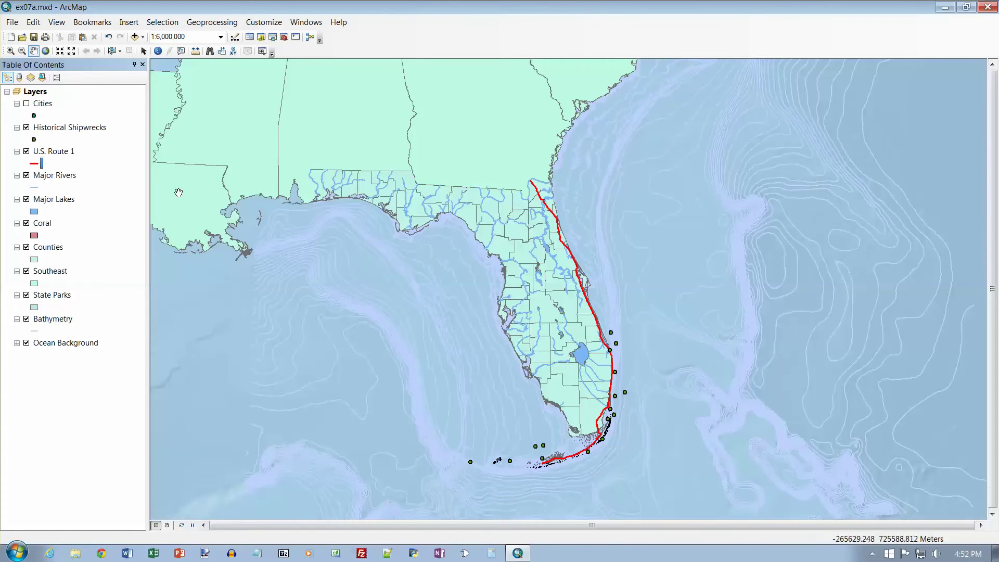
pyautogui.rightClick(69, 128)
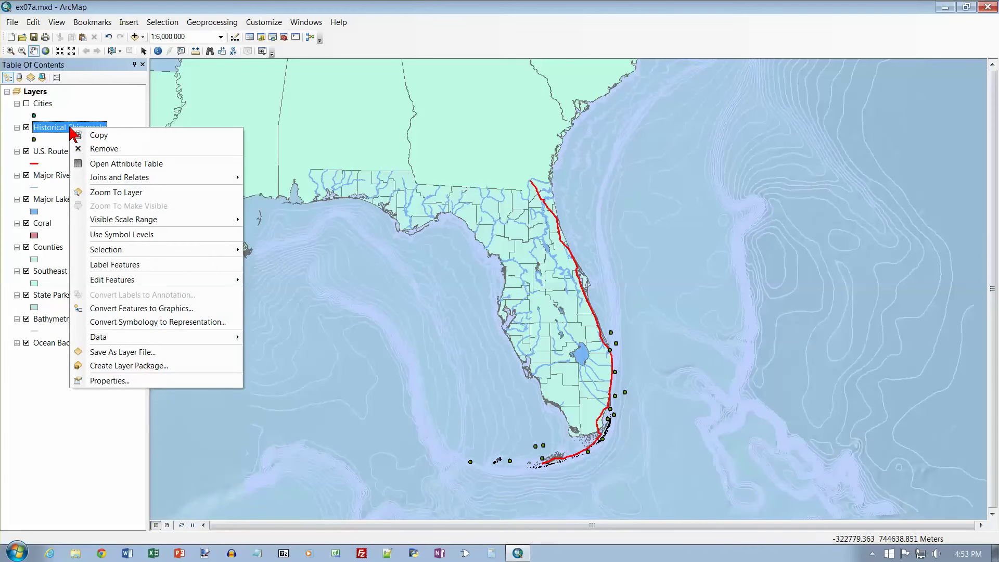
pyautogui.click(117, 192)
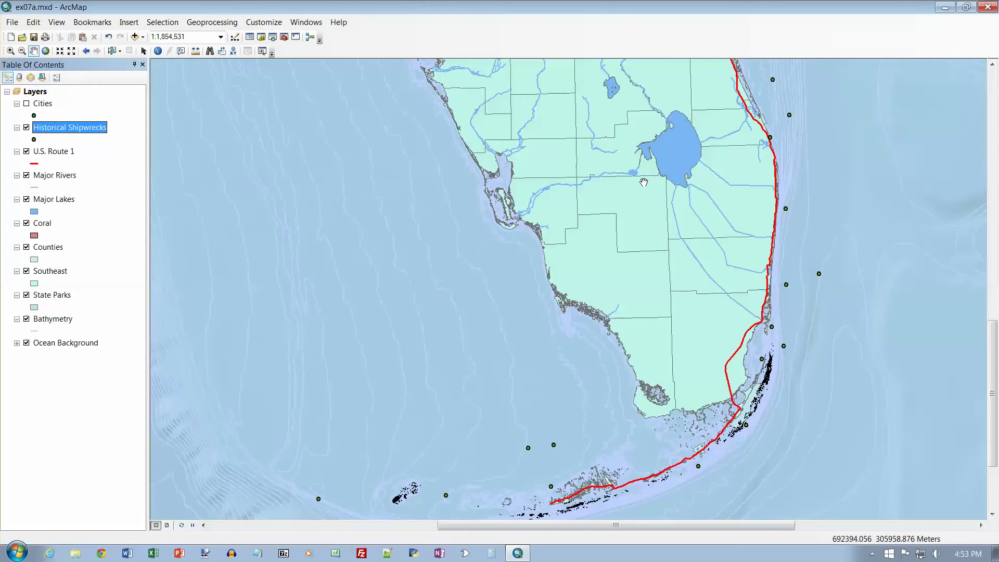
# Step: Set the map scale to 1:3,000,000 and shift the map slightly so southern Florida and the shipwrecks are centered
pyautogui.click(191, 37)
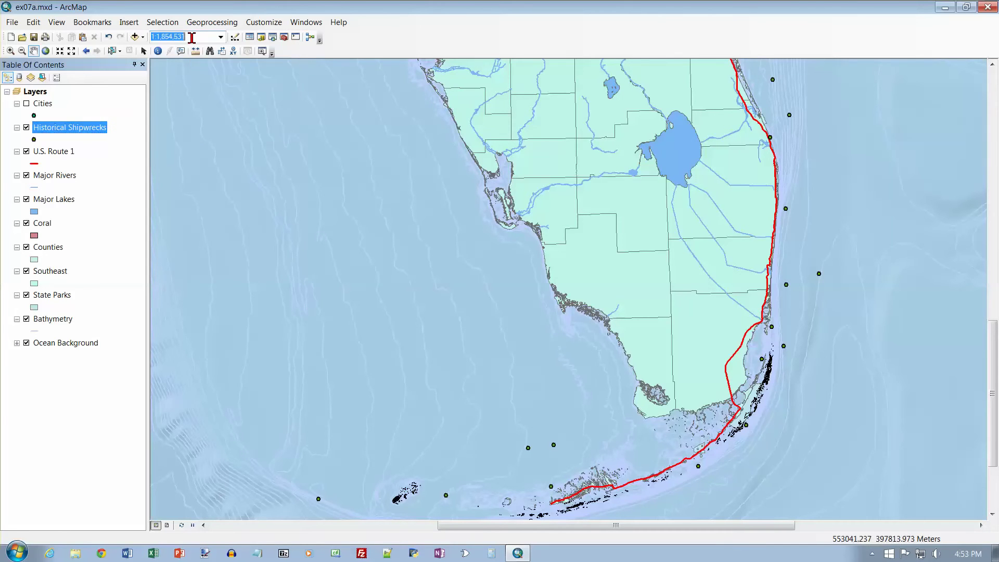
pyautogui.click(217, 42)
pyautogui.press('BackSpace')
pyautogui.press('BackSpace')
pyautogui.press('BackSpace')
pyautogui.press('BackSpace')
pyautogui.press('BackSpace')
pyautogui.press('BackSpace')
pyautogui.press('BackSpace')
pyautogui.press('BackSpace')
pyautogui.press('BackSpace')
pyautogui.press('BackSpace')
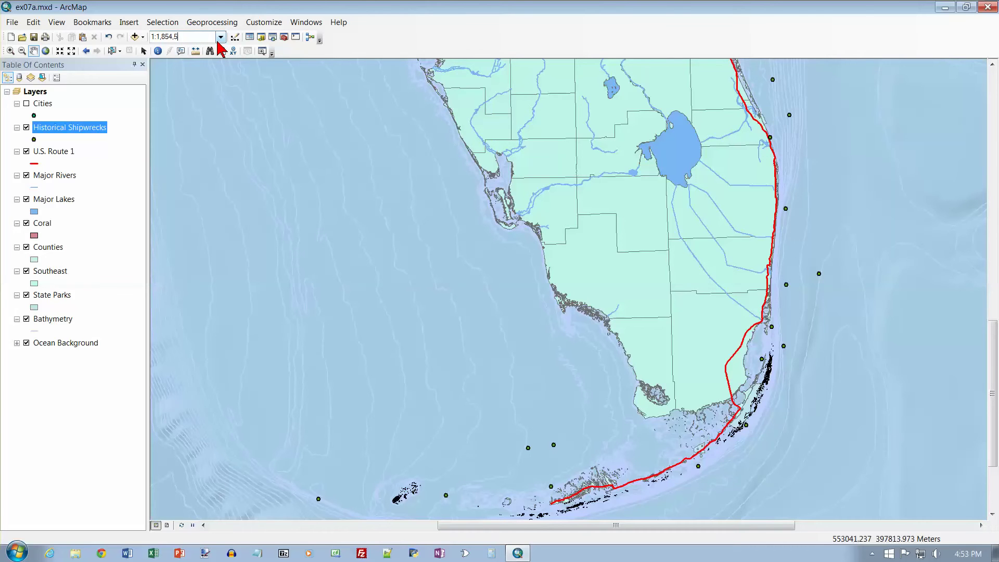
pyautogui.write('3,000,000')
pyautogui.press('Return')
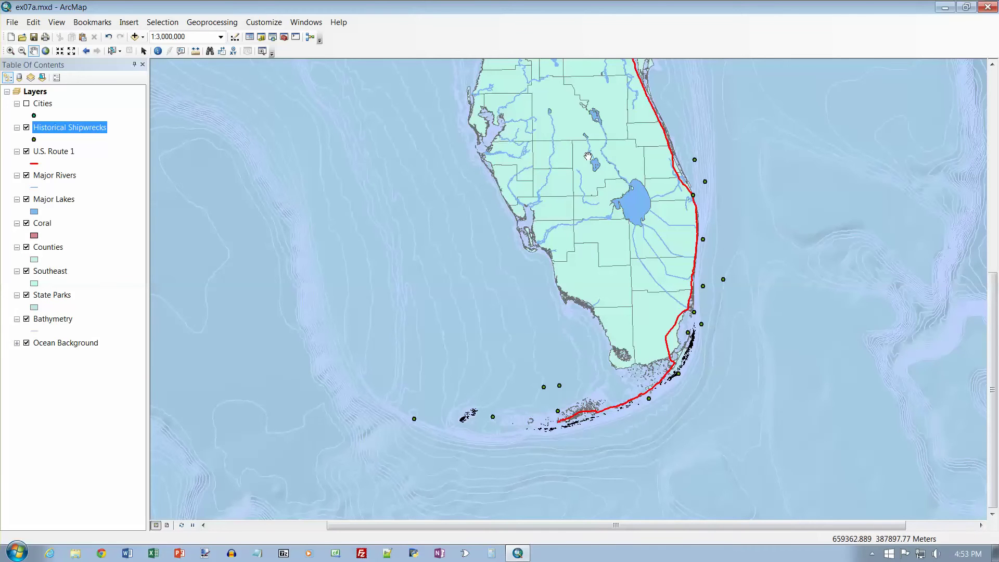
pyautogui.moveTo(588, 156); pyautogui.dragTo(560, 162)
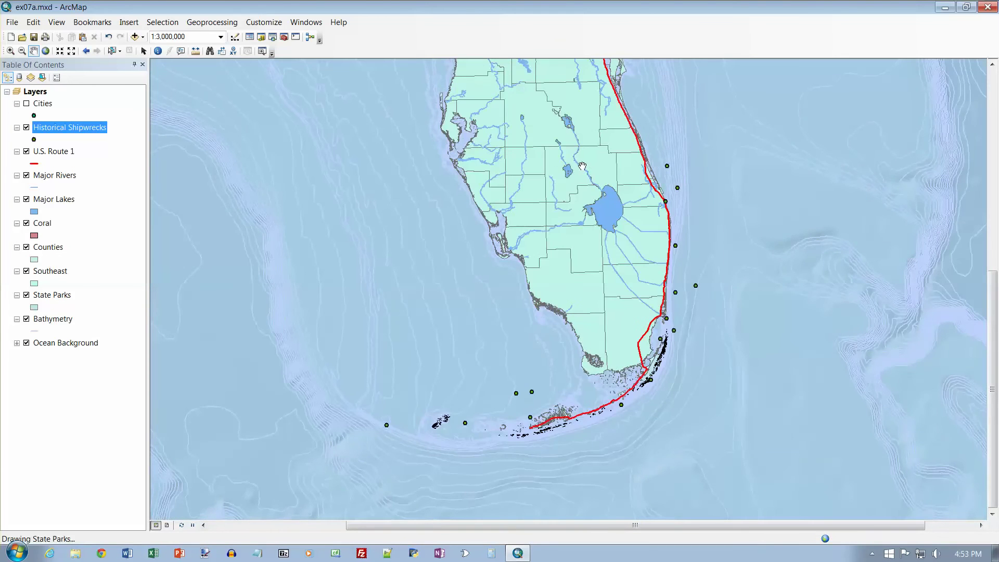
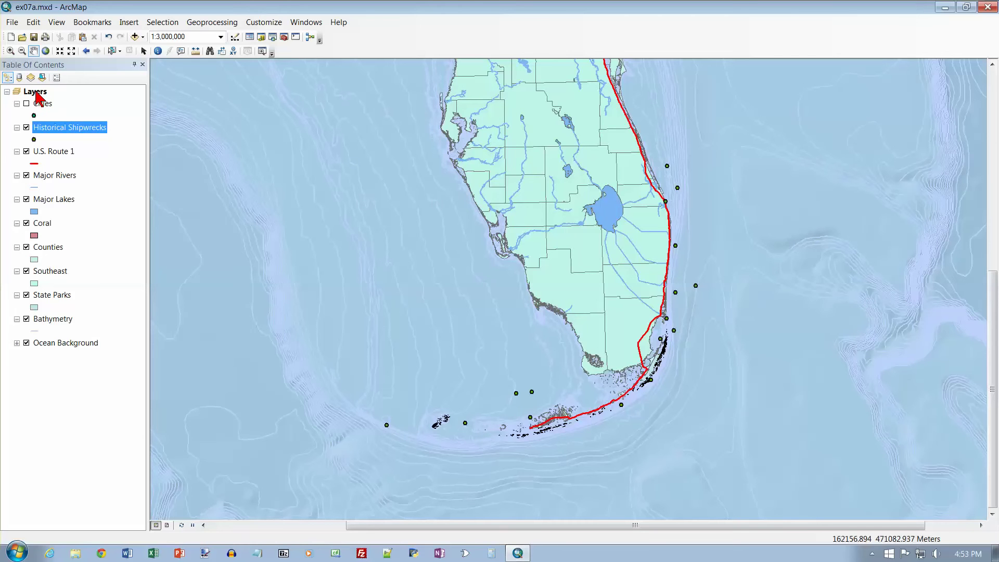
# Step: Set the data frame's custom full extent to the current visible extent and zoom the map to full extent
pyautogui.rightClick(36, 93)
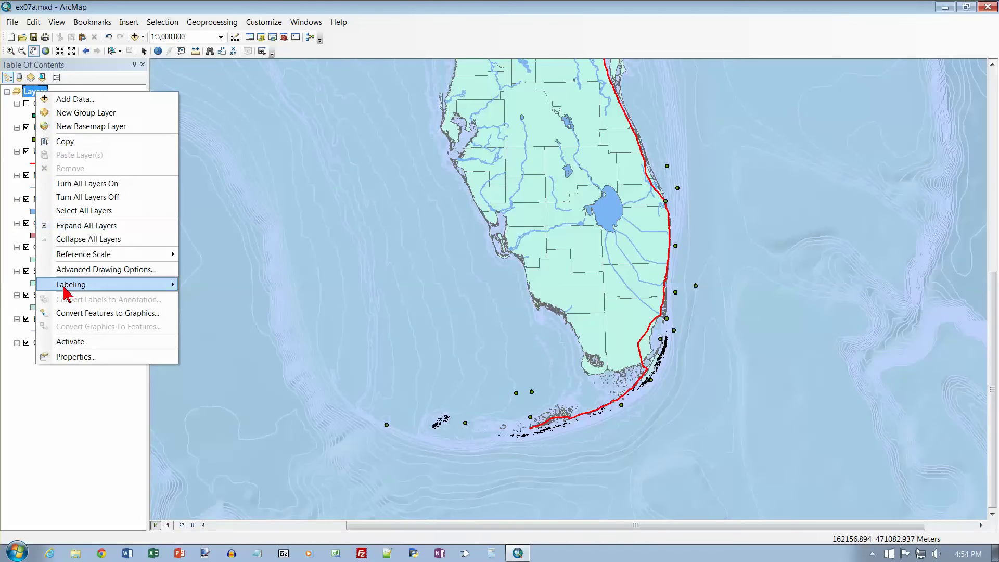
pyautogui.click(81, 357)
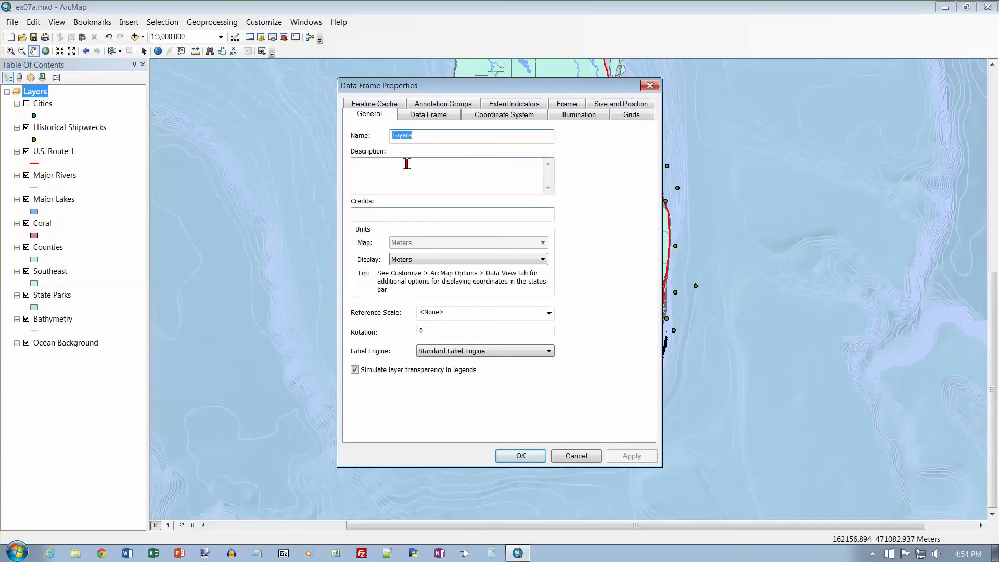
pyautogui.click(426, 118)
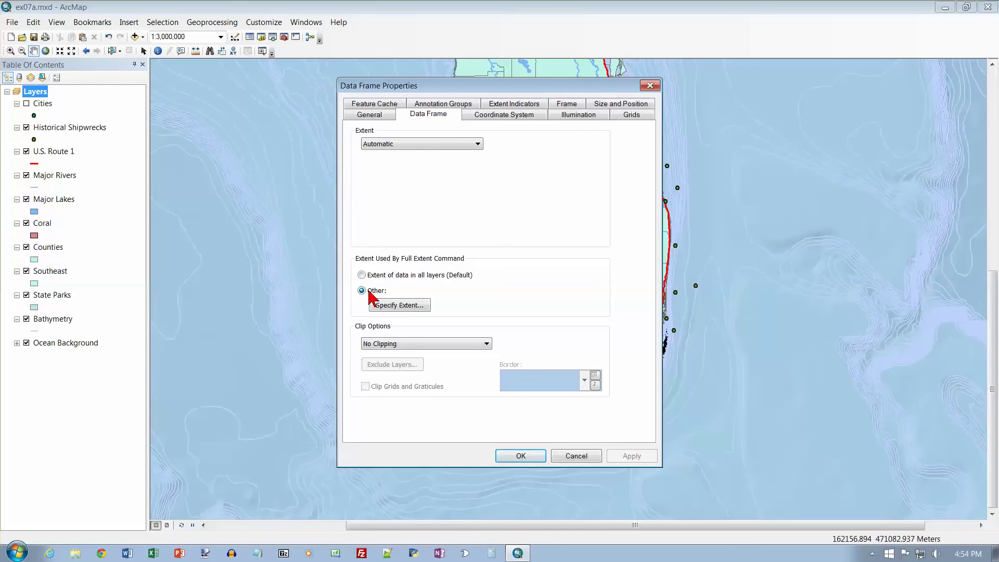
pyautogui.click(405, 308)
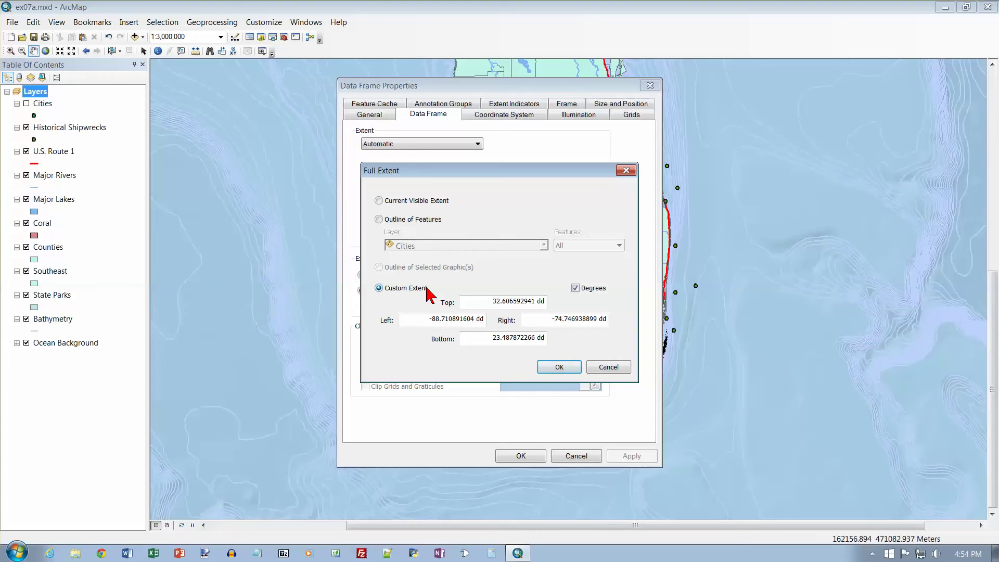
pyautogui.click(379, 201)
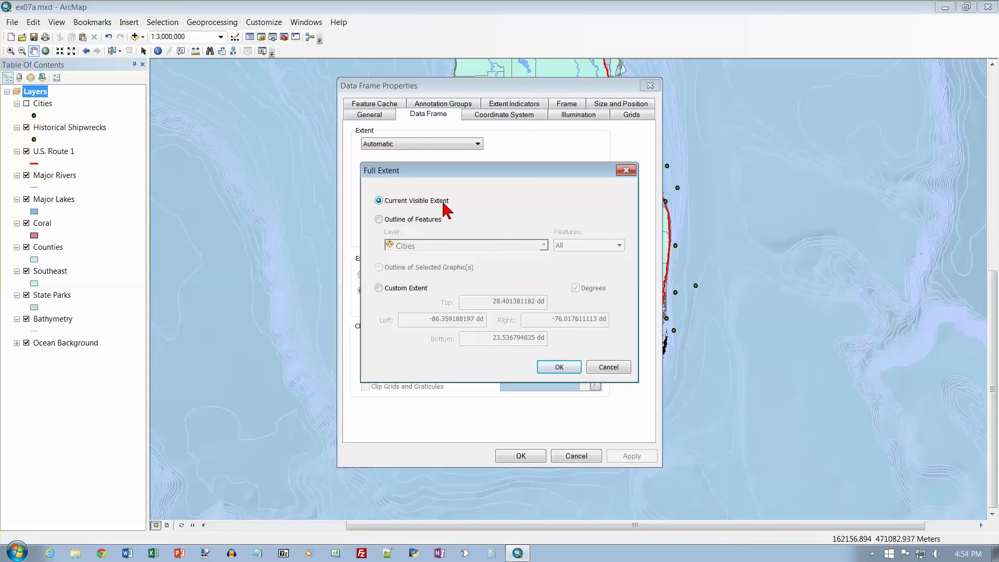
pyautogui.click(560, 367)
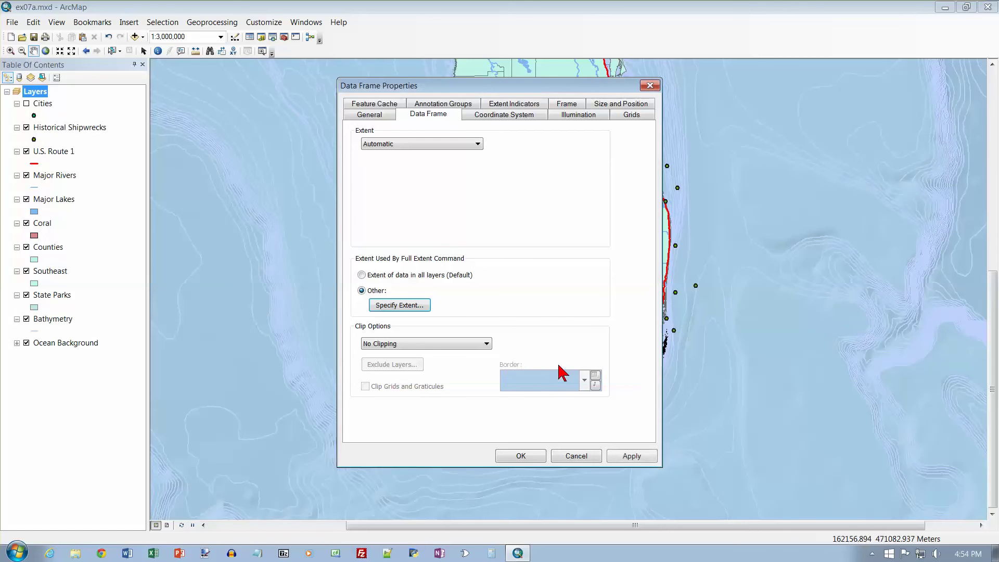
pyautogui.click(522, 456)
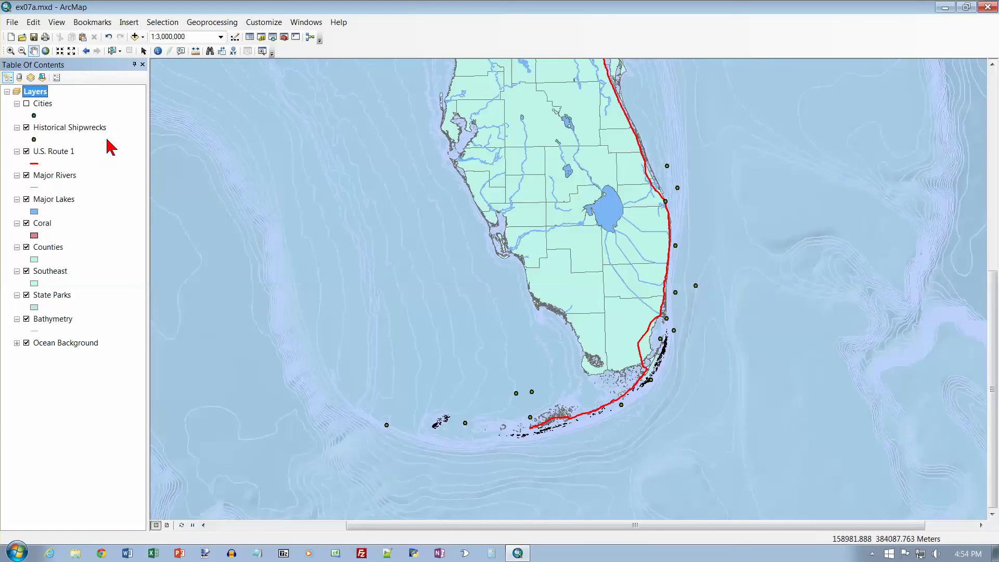
pyautogui.click(45, 51)
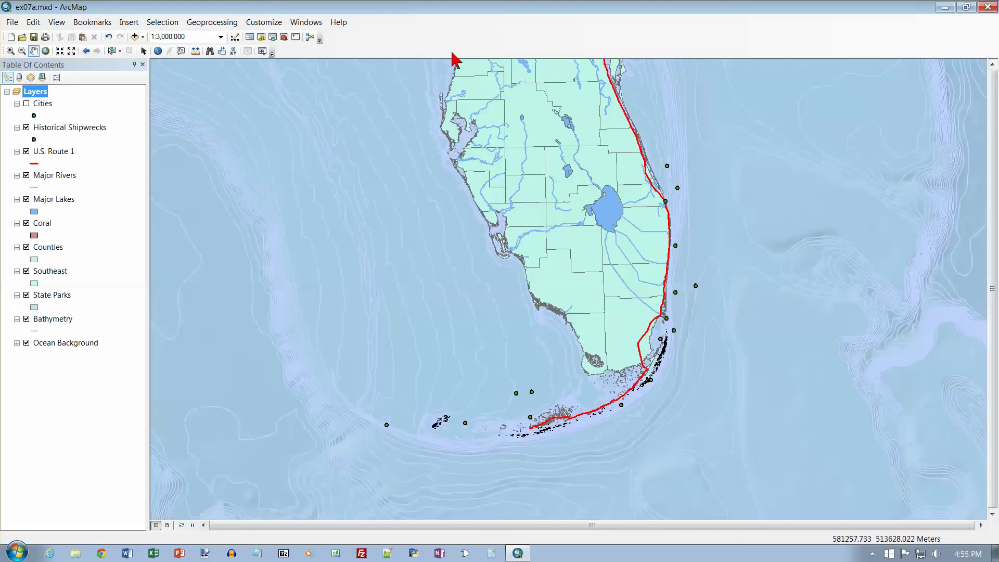
# Step: Rename the Layers data frame as South Florida Recreation
pyautogui.click(46, 95)
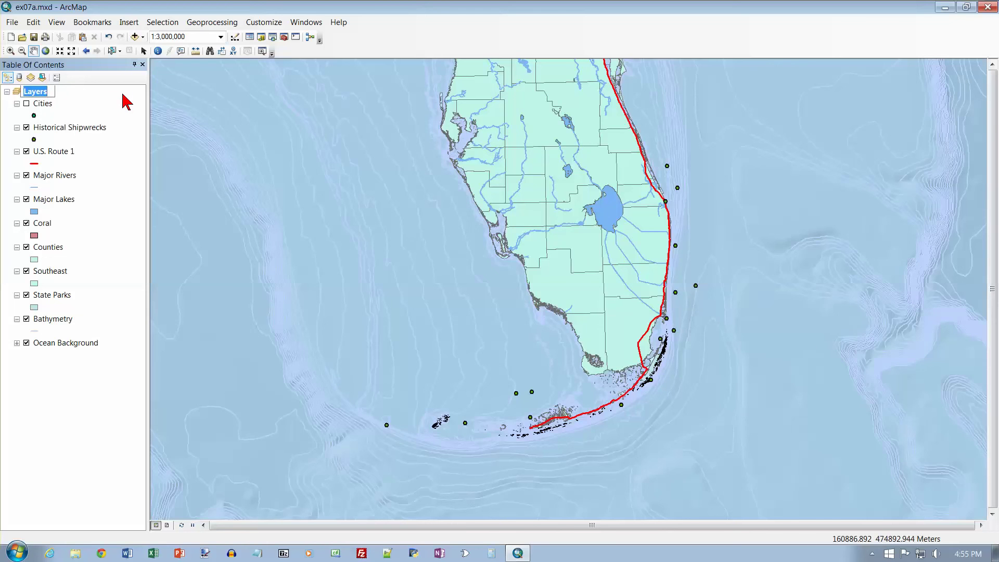
pyautogui.write('South Florida Recreation')
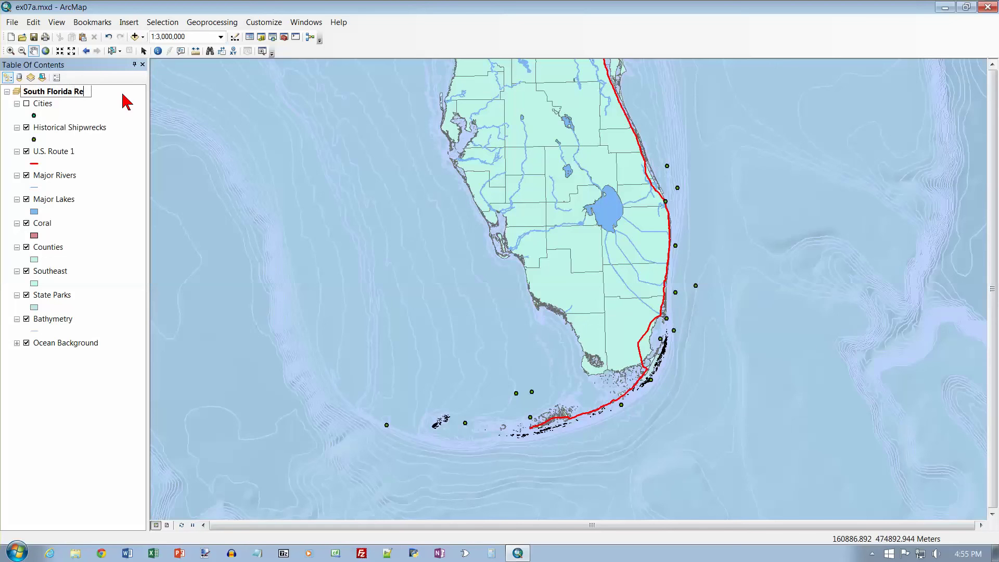
pyautogui.press('Return')
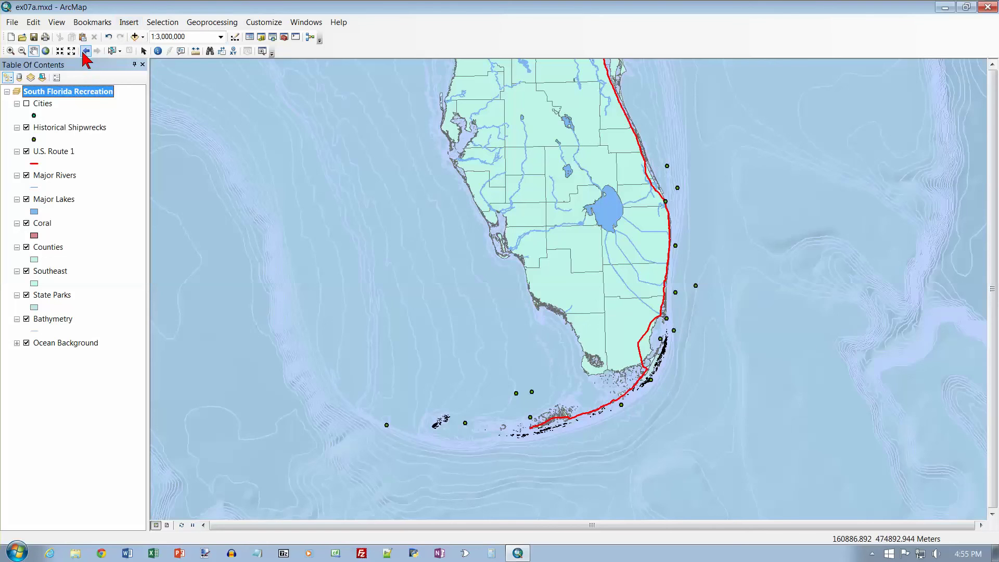
# Step: Save a copy of the map document as ex07a.mxd in the MyData folder of Chapter07
pyautogui.click(12, 22)
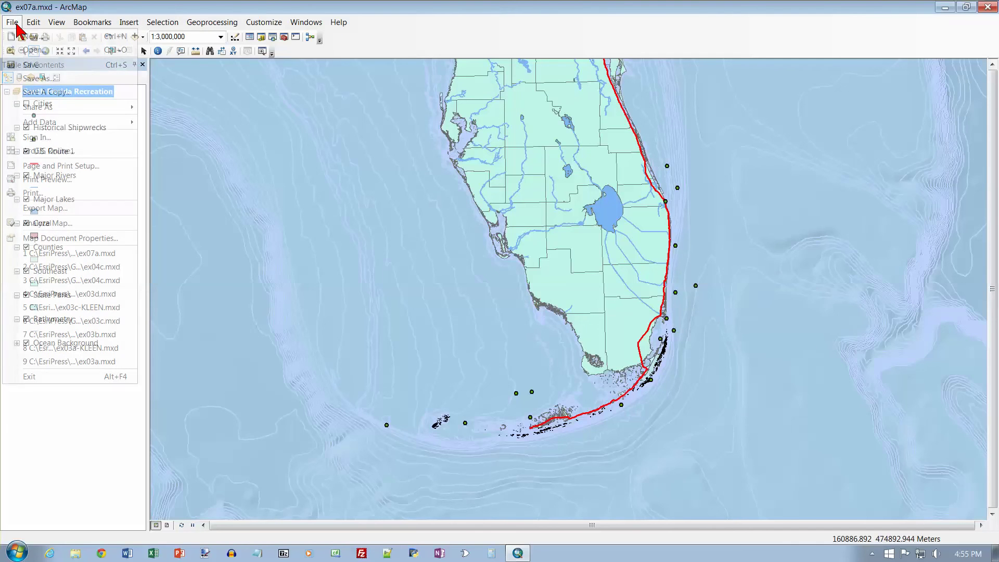
pyautogui.click(37, 77)
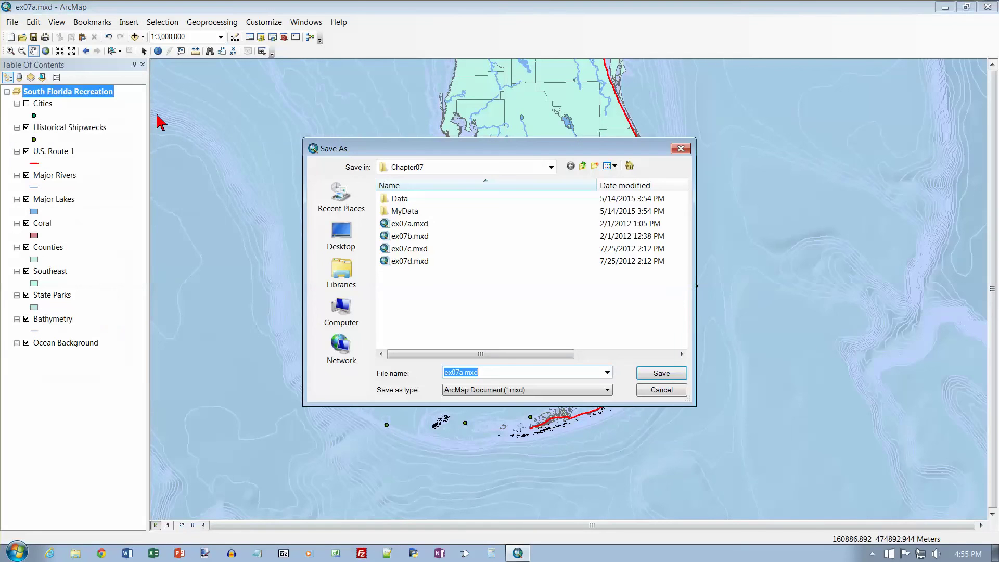
pyautogui.doubleClick(406, 212)
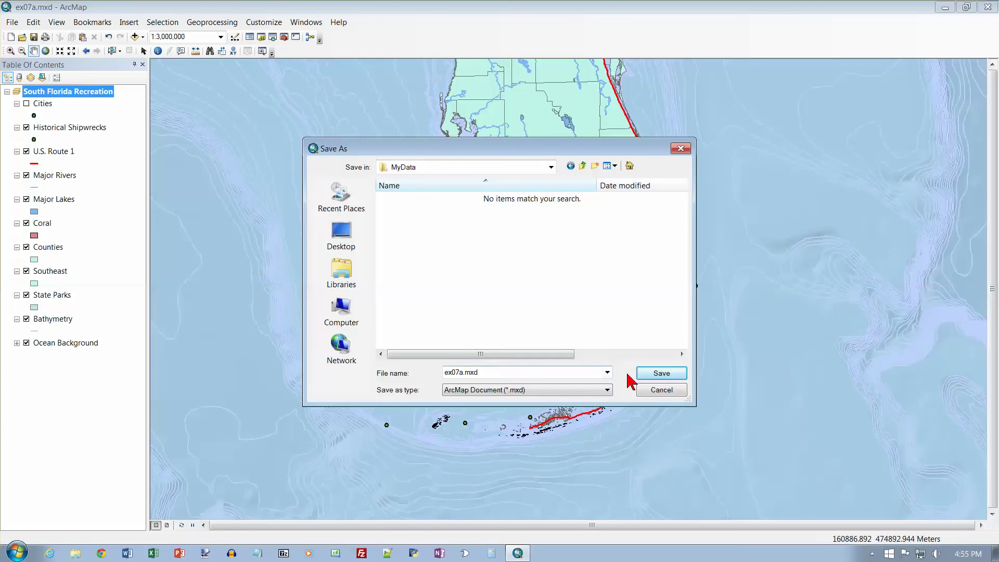
pyautogui.click(649, 373)
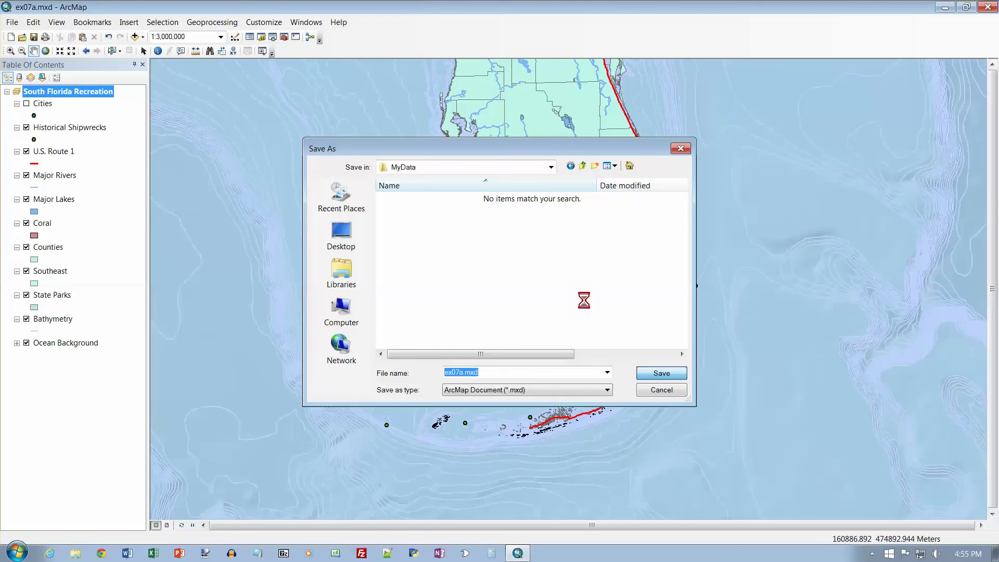